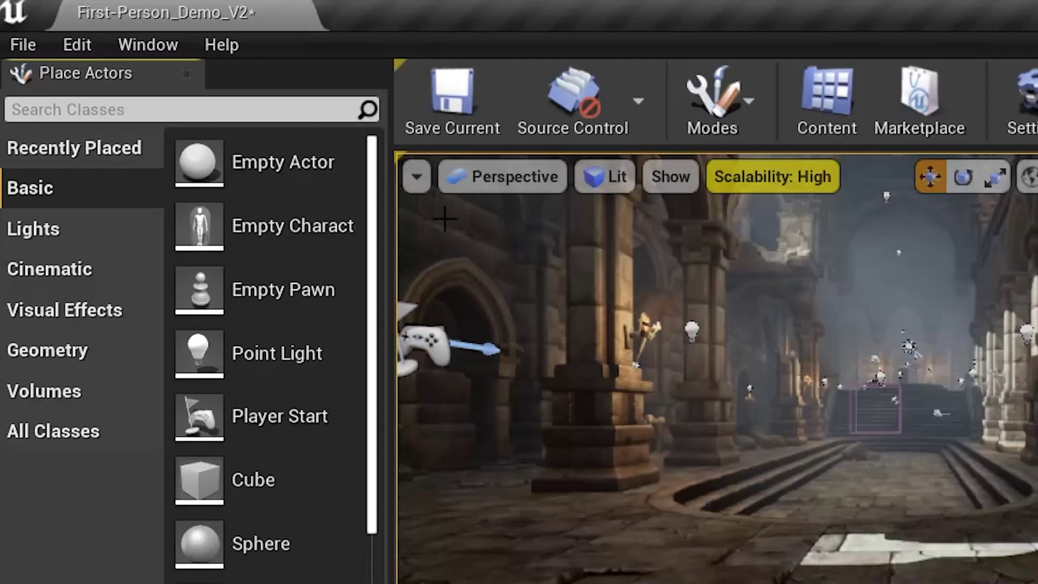
# Open the level editor's Edit menu to reach Project Settings
pyautogui.click(40, 24)
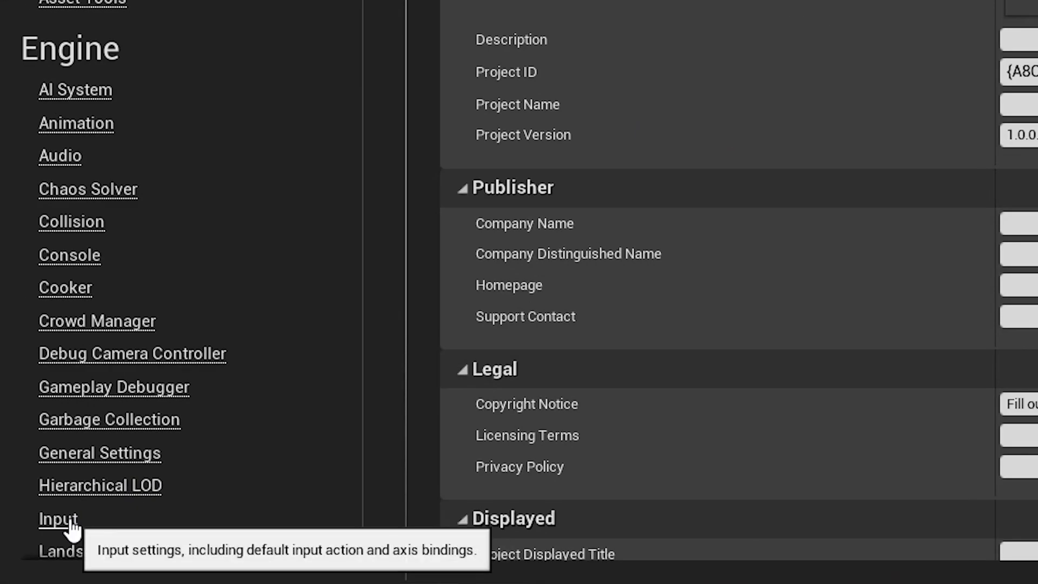
# Go to the Engine - Input page in Project Settings
pyautogui.scroll(-3, 70, 512)
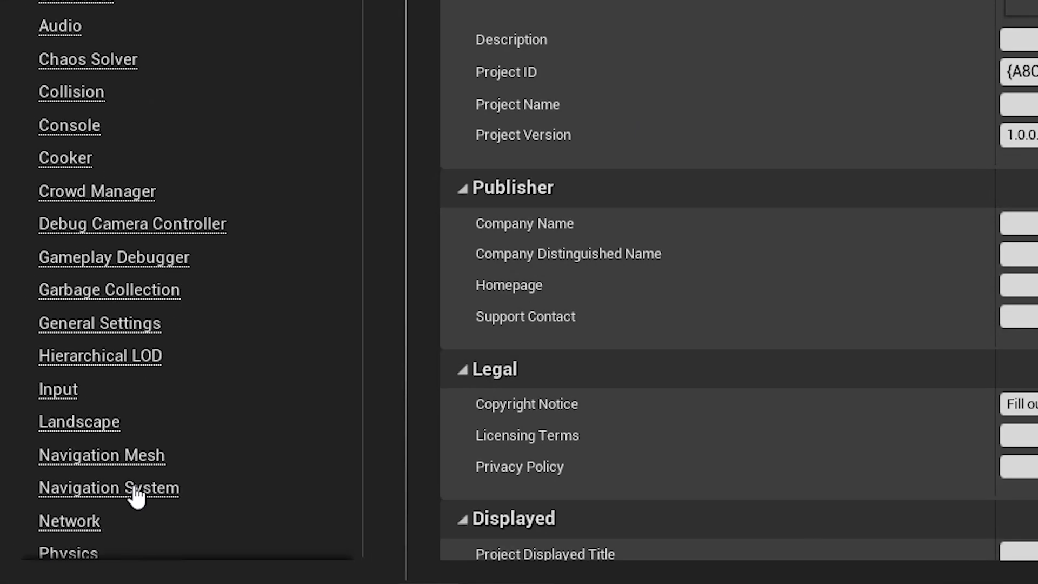
pyautogui.click(78, 391)
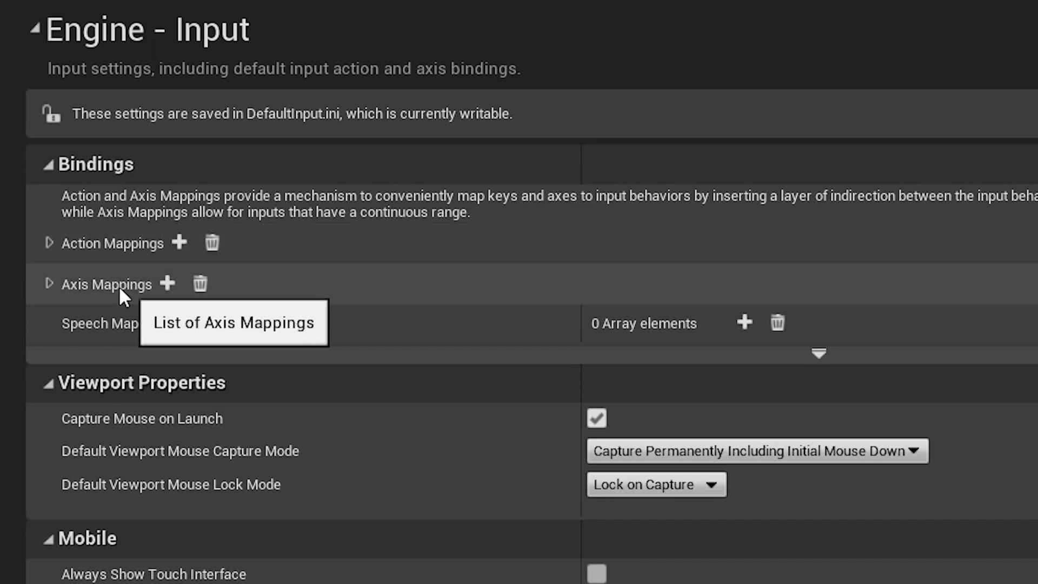
# Expand Action and Axis Mappings, then the Jump and Attack entries to list their keys
pyautogui.click(48, 243)
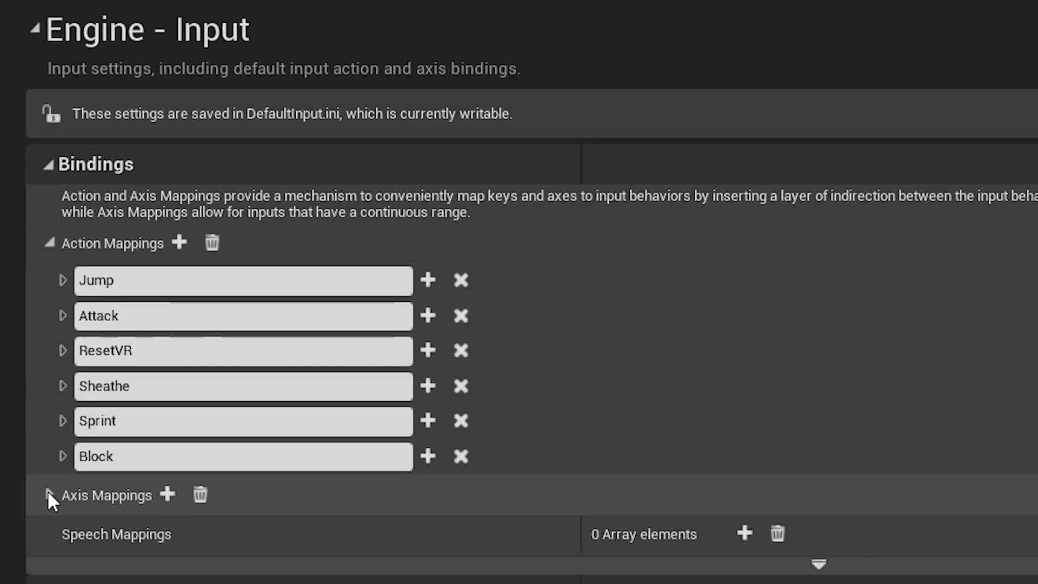
pyautogui.click(49, 494)
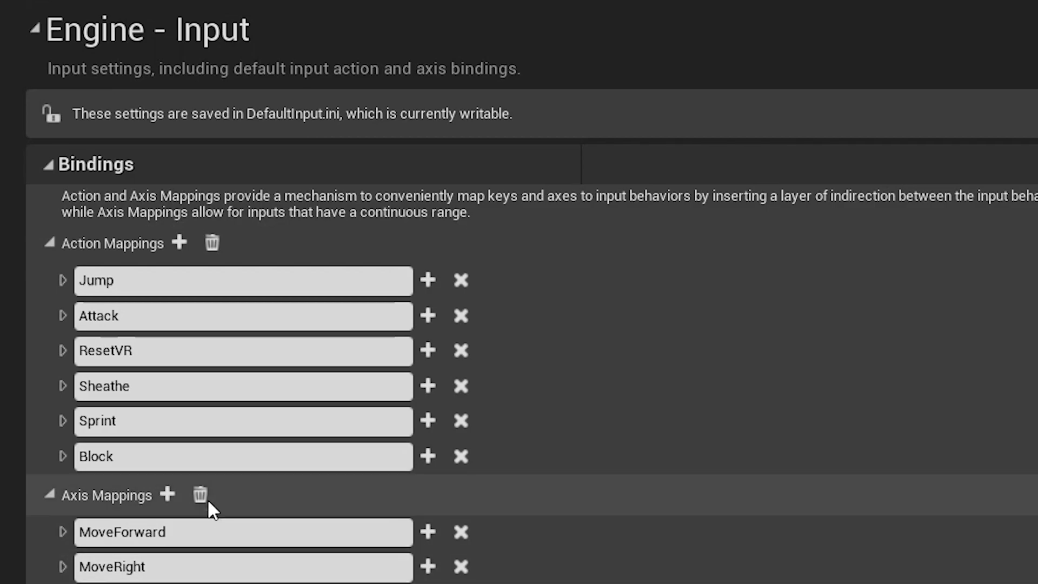
pyautogui.click(63, 280)
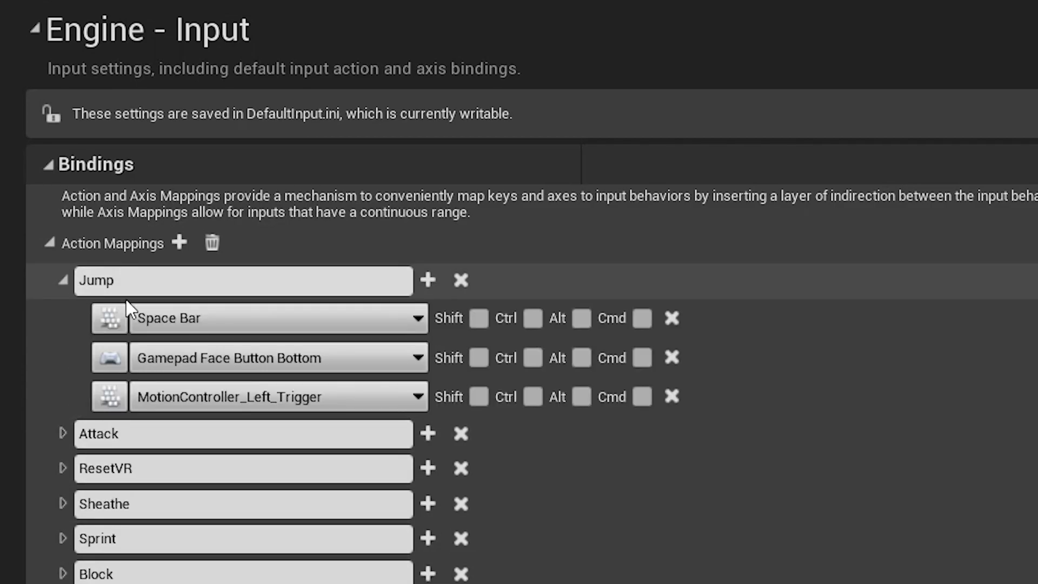
pyautogui.click(62, 433)
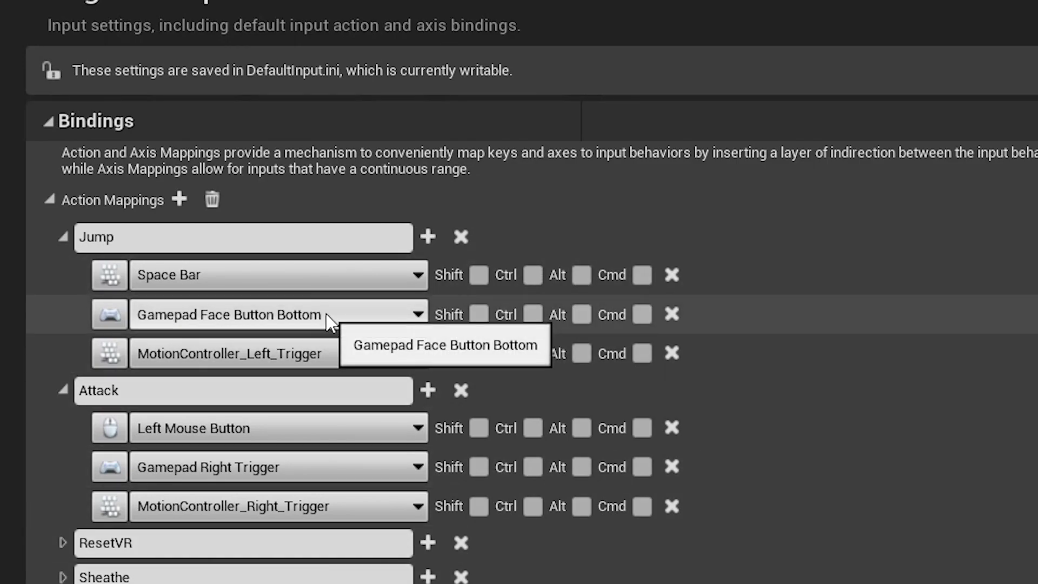
pyautogui.scroll(-3, 232, 270)
pyautogui.scroll(-7, 60, 50)
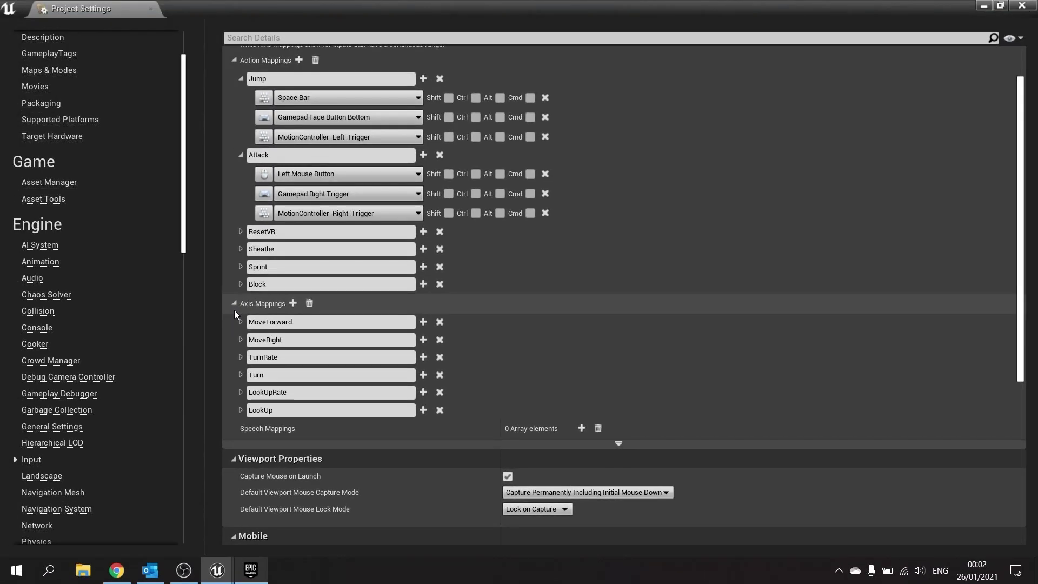
# Expand MoveForward to show its W, S, Up, Down and controller inputs with scales
pyautogui.click(241, 321)
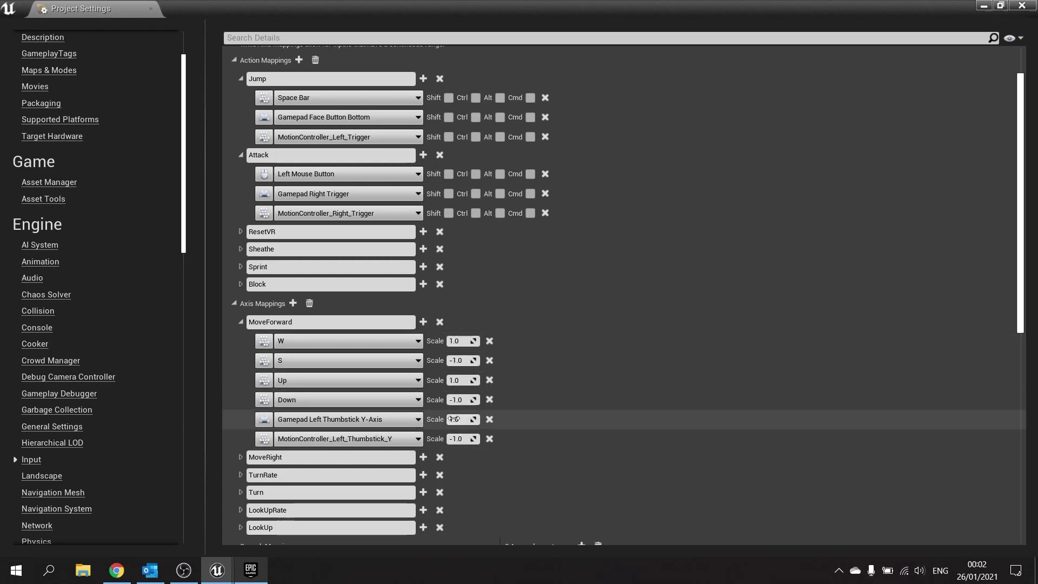
# Add a fourth key slot to Jump and open its key choices
pyautogui.scroll(-3, 470, 425)
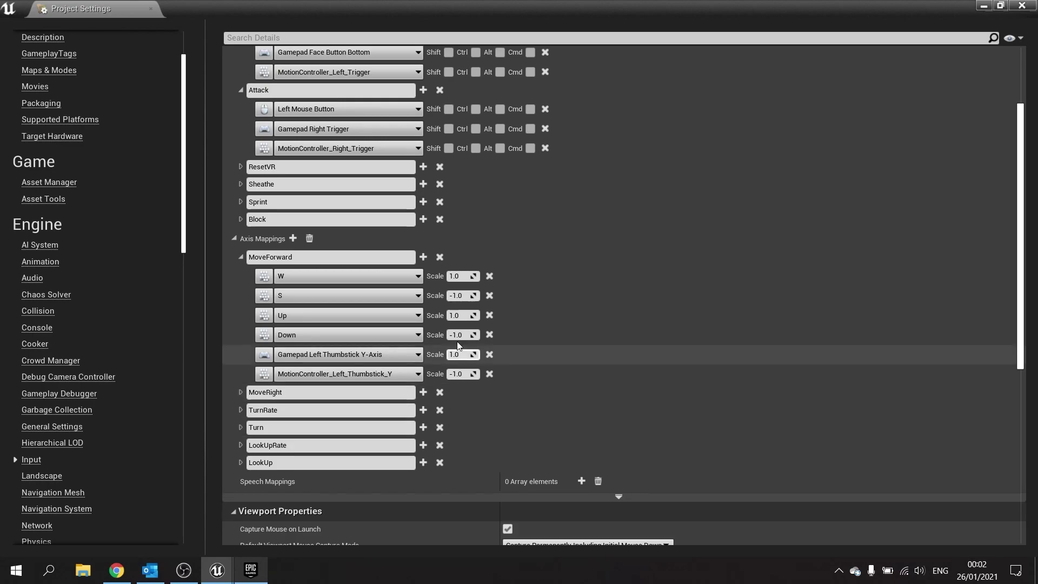
pyautogui.scroll(3, 335, 438)
pyautogui.scroll(3, 336, 438)
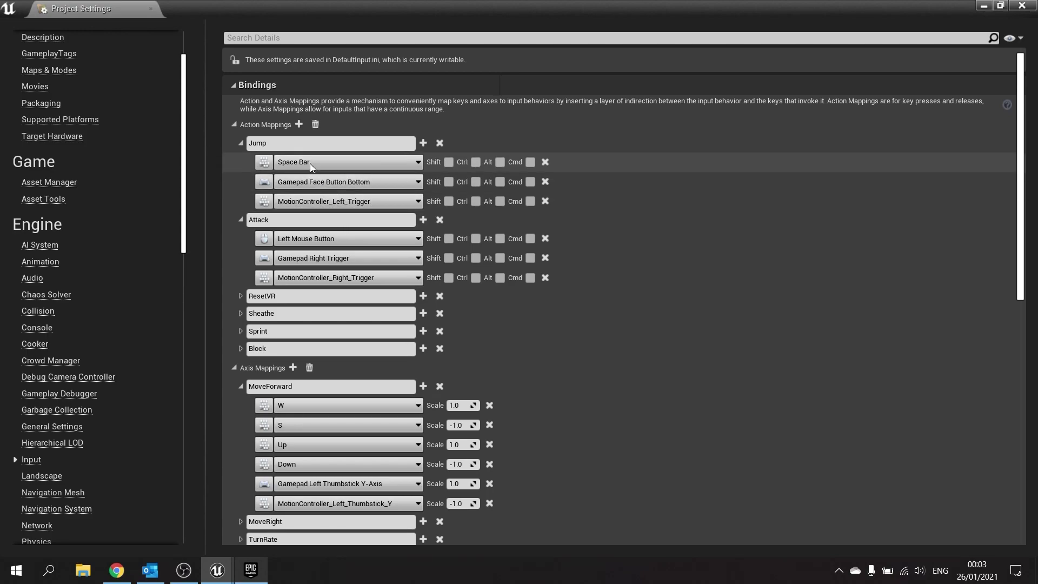
pyautogui.click(423, 142)
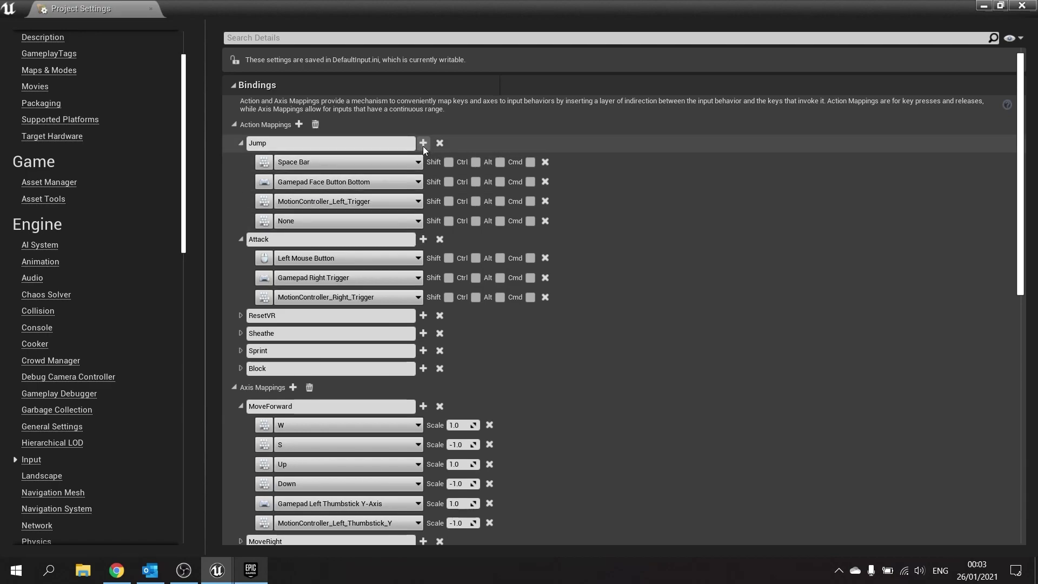
pyautogui.click(291, 222)
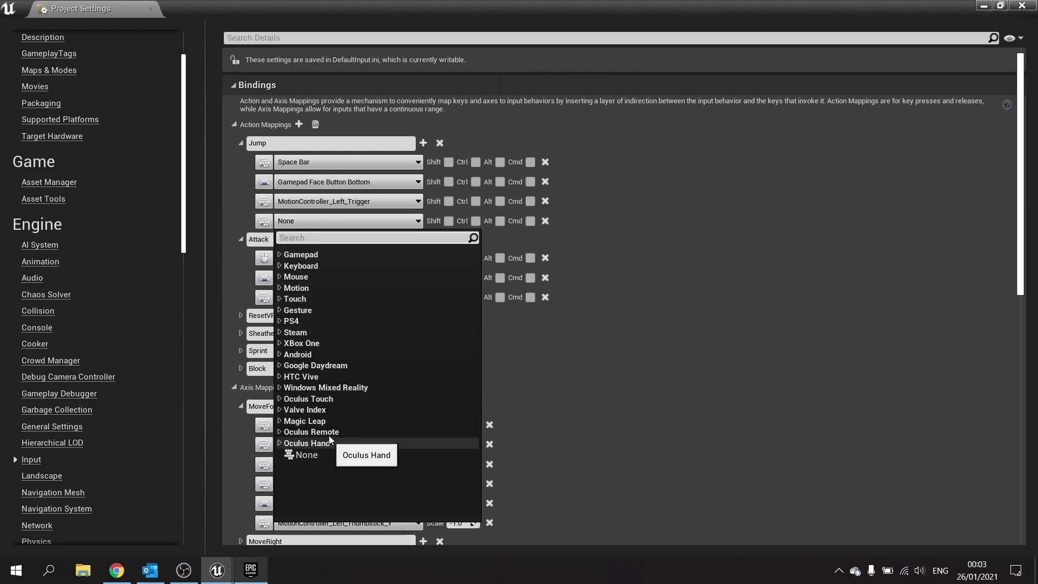
pyautogui.click(280, 266)
pyautogui.scroll(-1, 344, 468)
pyautogui.scroll(-5, 344, 468)
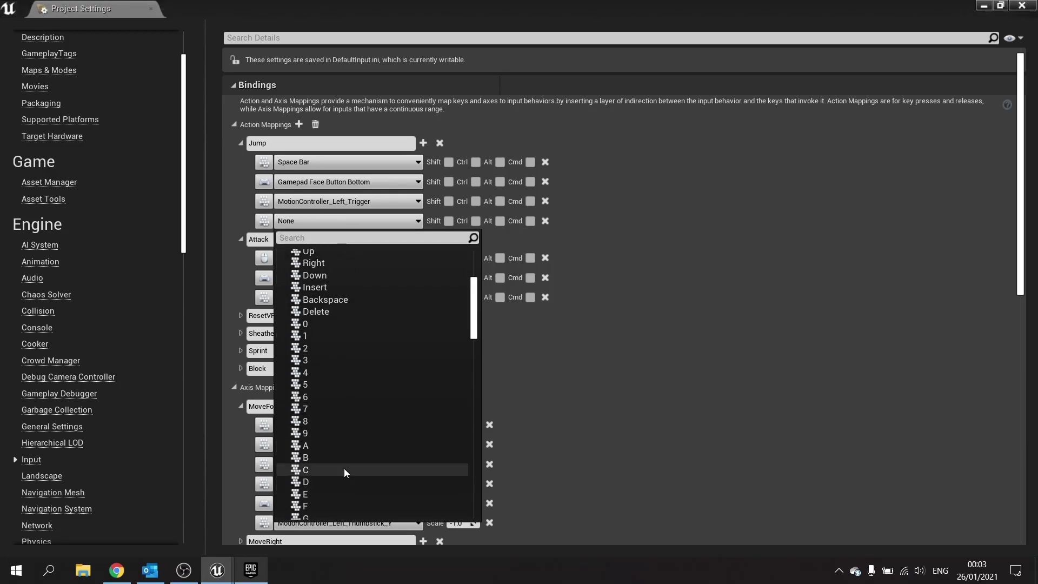
pyautogui.scroll(6, 341, 330)
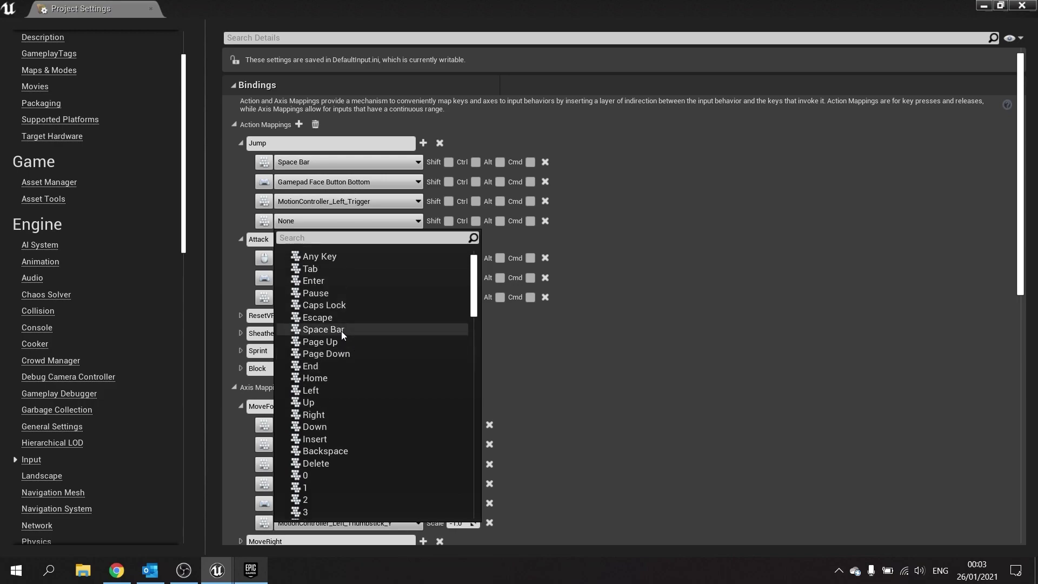
pyautogui.click(280, 266)
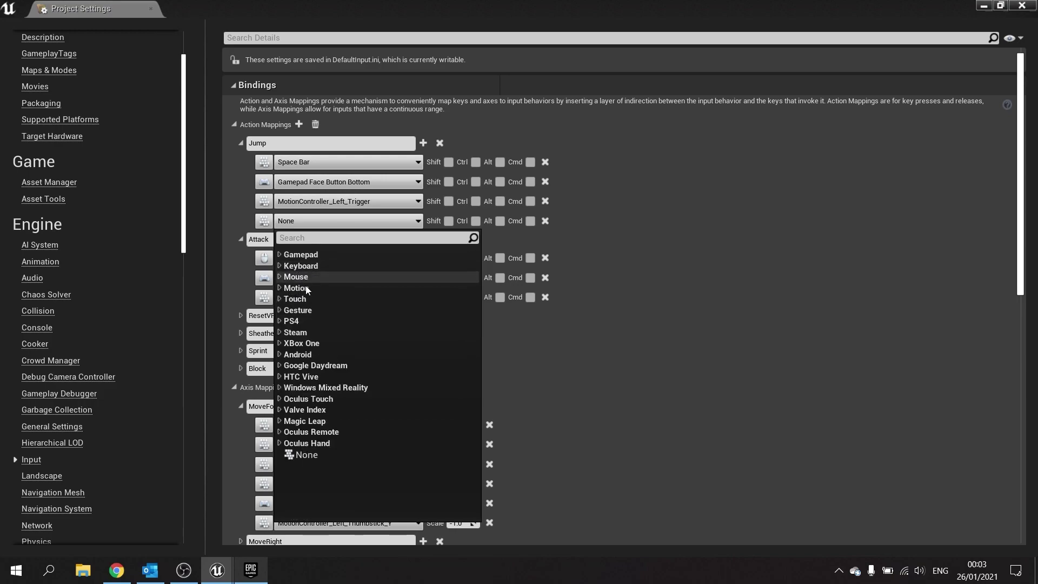
pyautogui.click(280, 343)
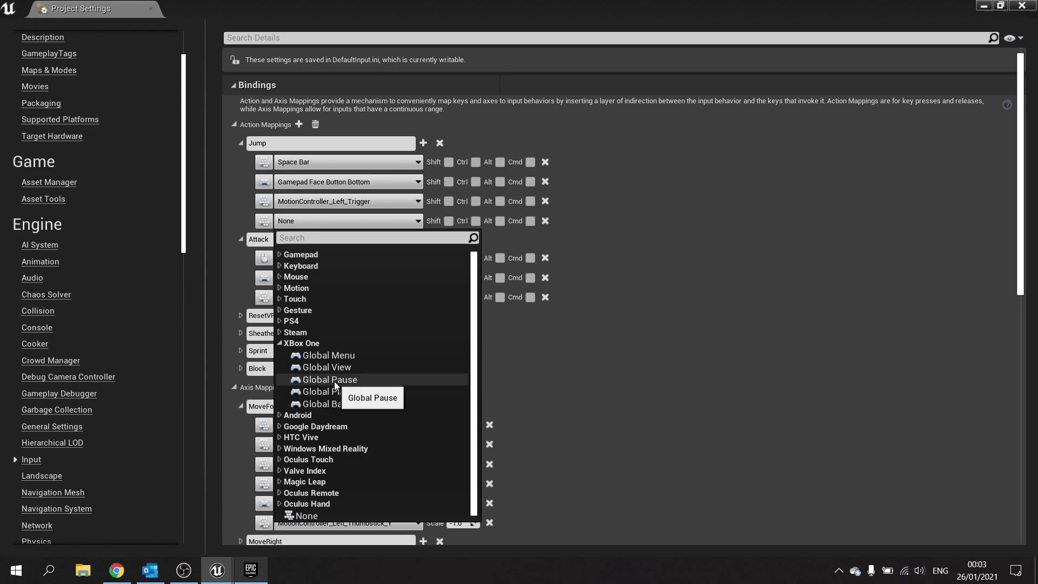
pyautogui.click(283, 348)
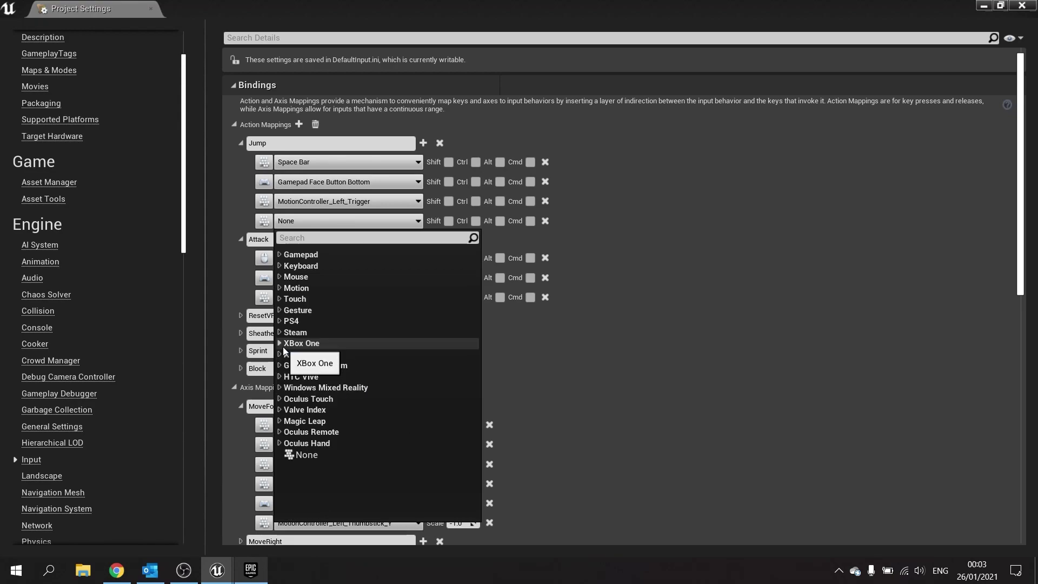
pyautogui.click(283, 321)
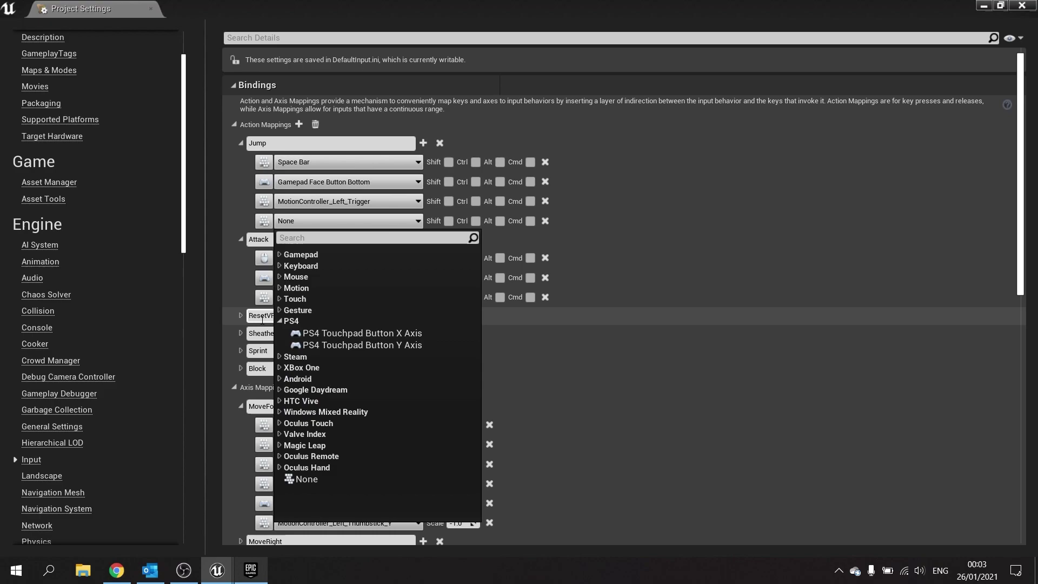
pyautogui.click(282, 321)
pyautogui.click(281, 310)
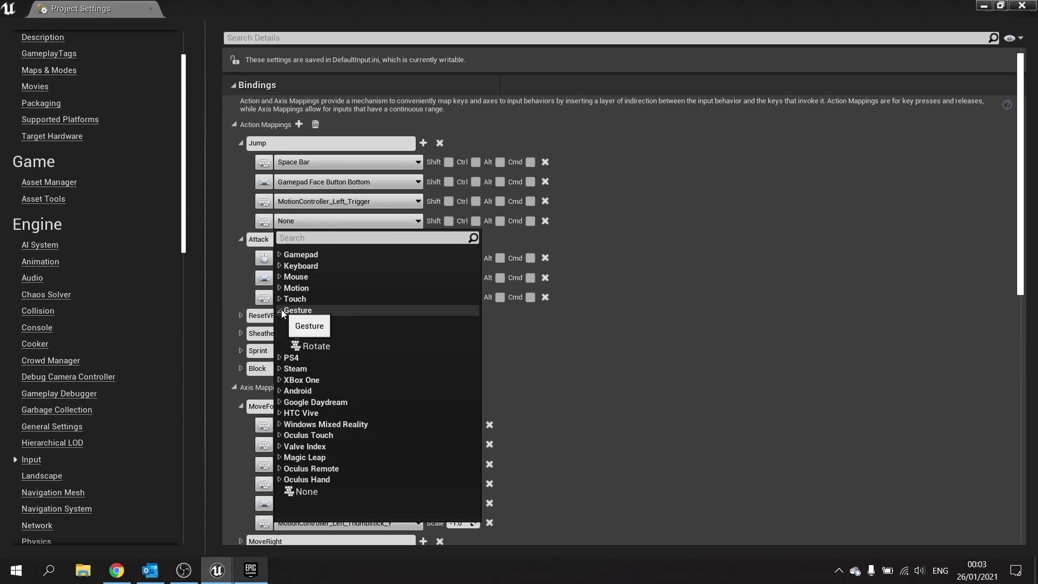
pyautogui.click(281, 310)
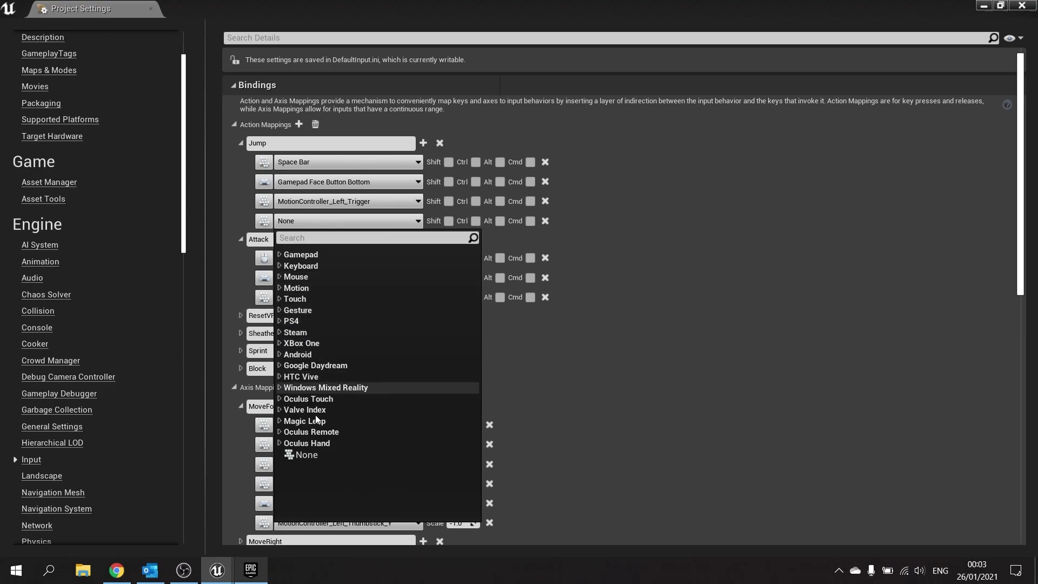
pyautogui.click(281, 343)
pyautogui.click(281, 321)
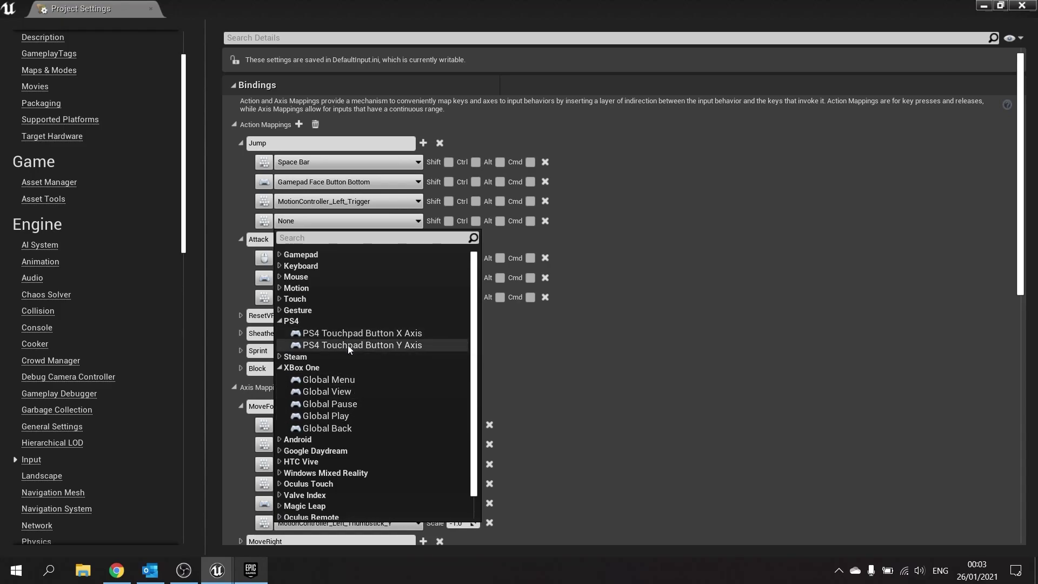
pyautogui.click(281, 255)
pyautogui.click(281, 256)
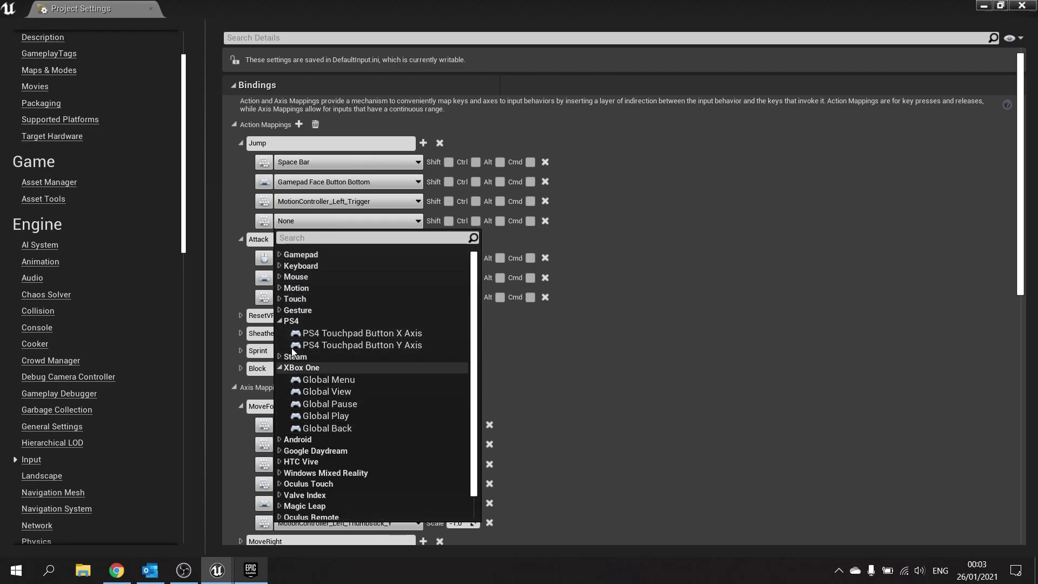
pyautogui.click(281, 322)
# Set Jump's new fourth binding to the Keyboard J key
pyautogui.click(285, 344)
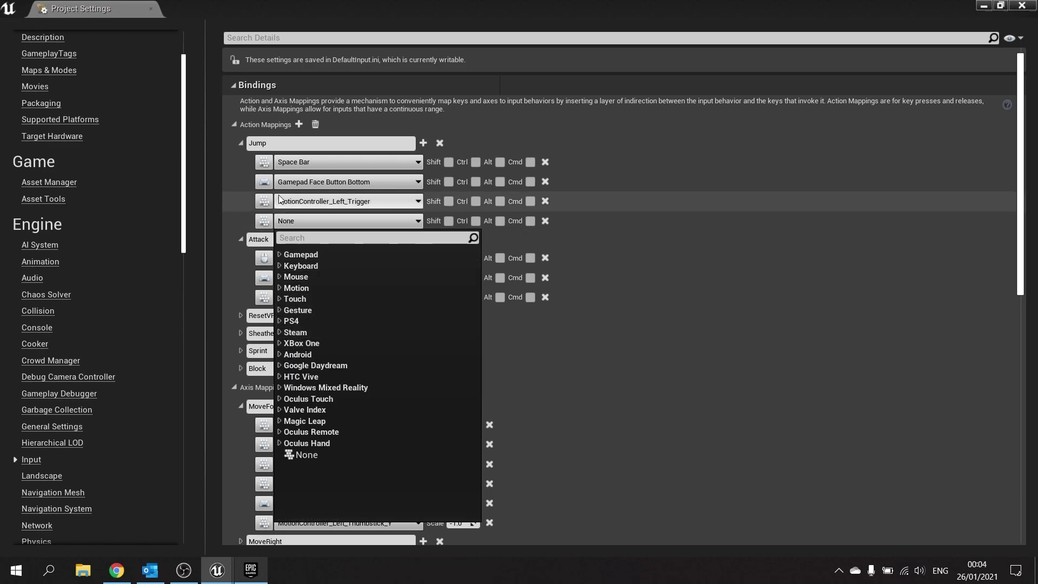
pyautogui.click(280, 266)
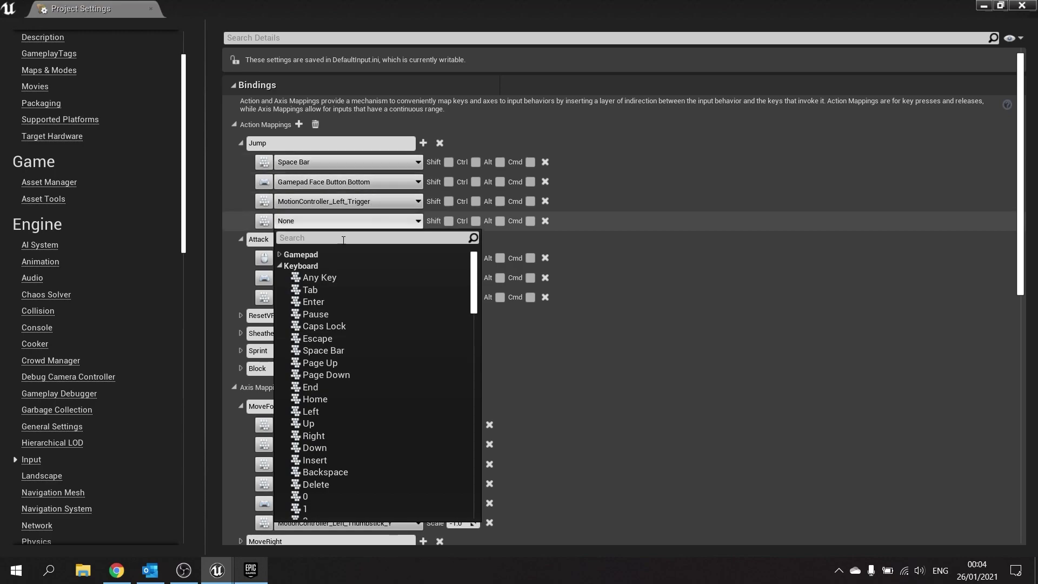
pyautogui.scroll(-1, 345, 403)
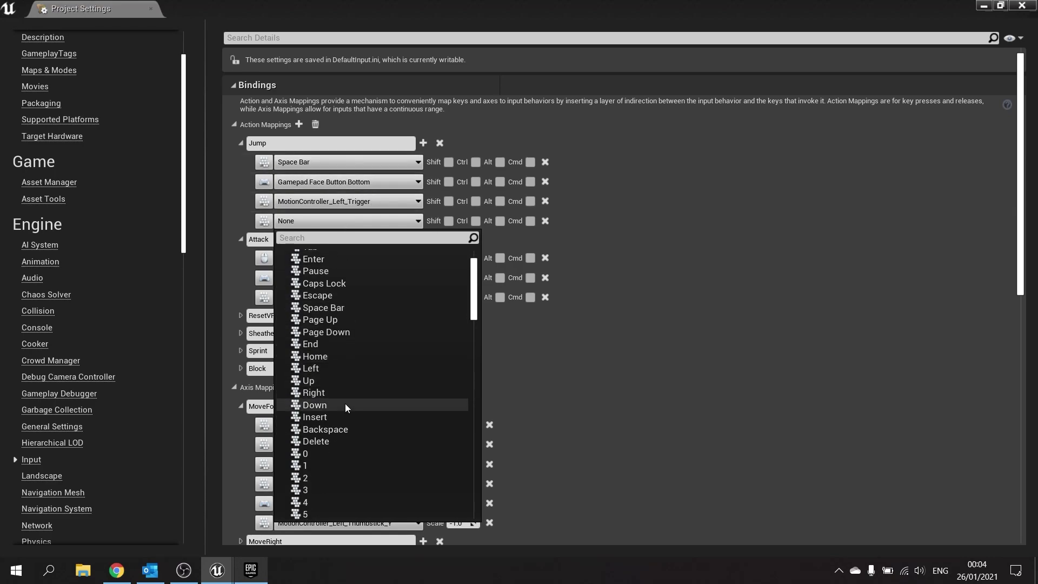
pyautogui.scroll(-1, 345, 400)
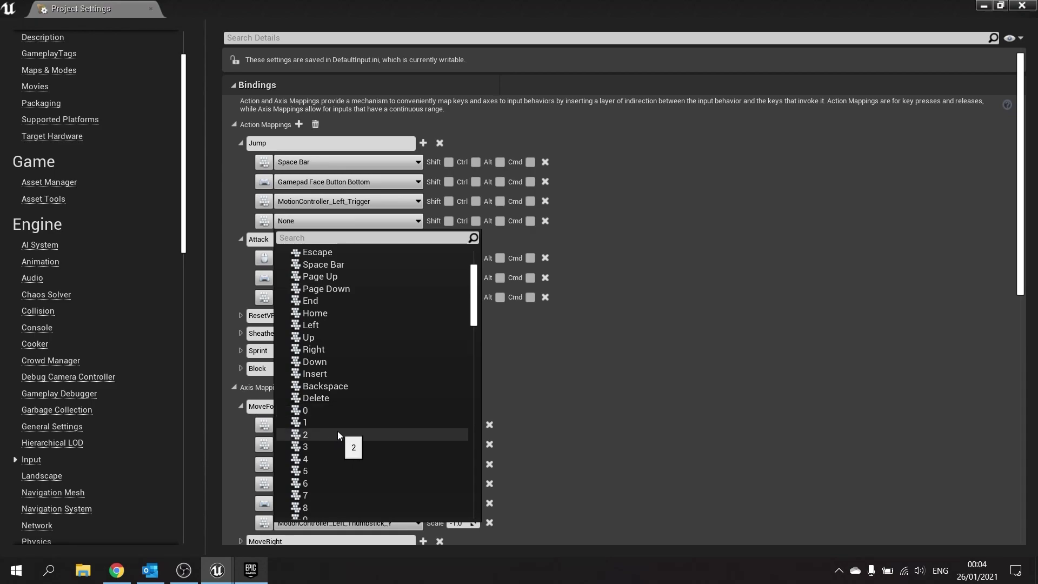
pyautogui.write('j')
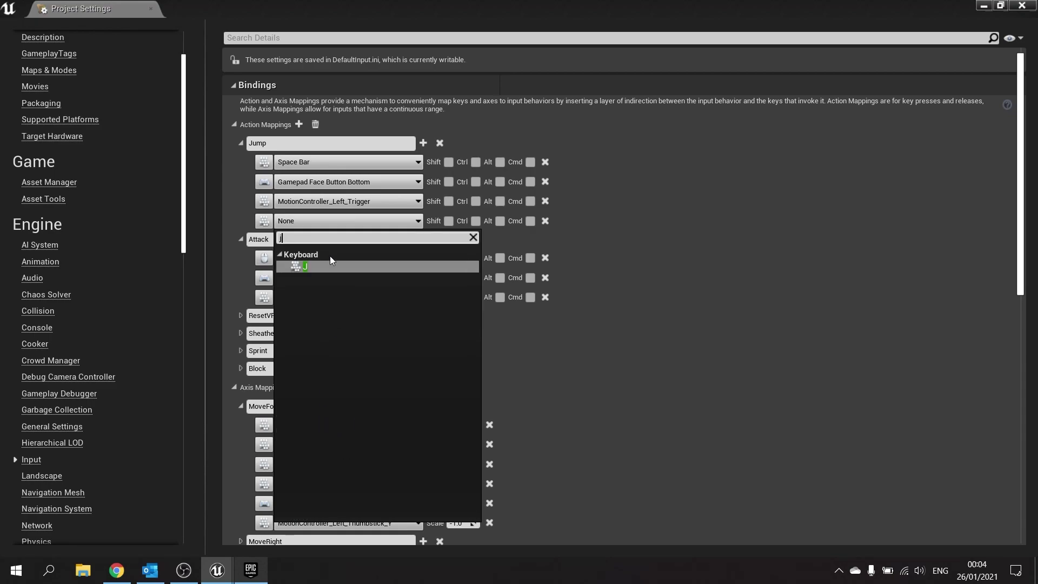
pyautogui.click(317, 266)
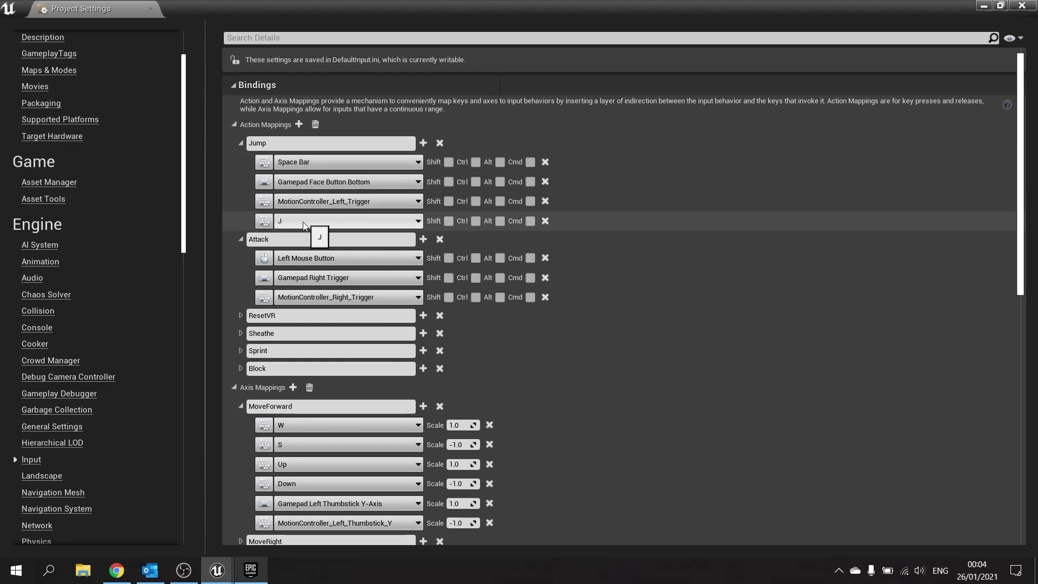
pyautogui.click(450, 220)
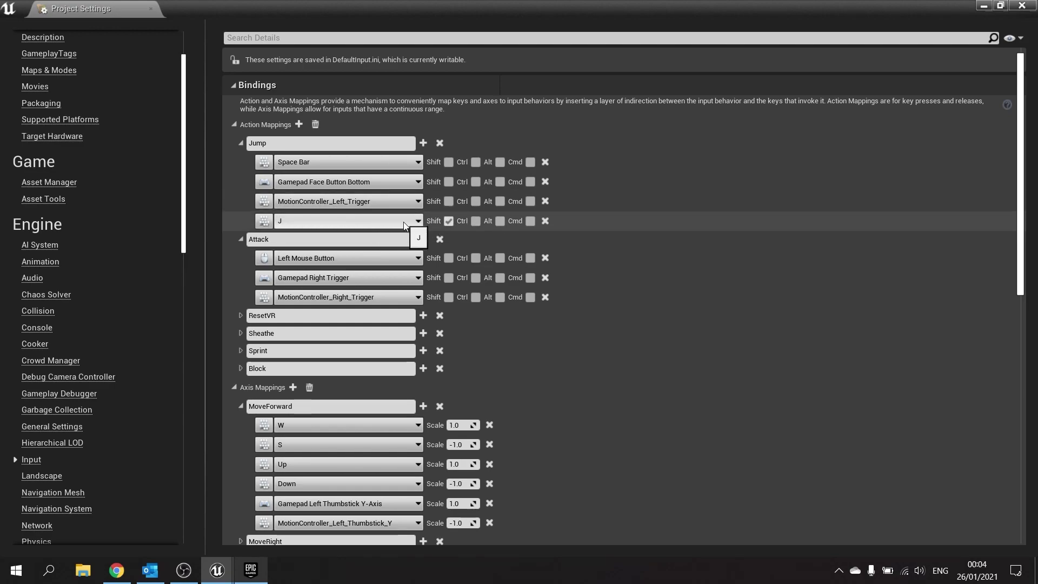
pyautogui.click(472, 222)
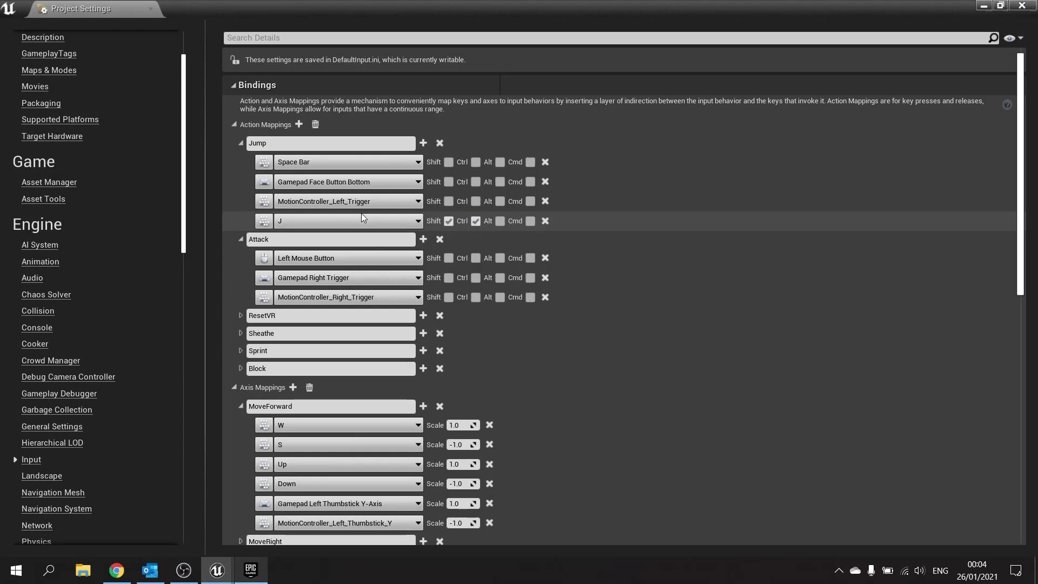
pyautogui.click(449, 221)
pyautogui.click(472, 222)
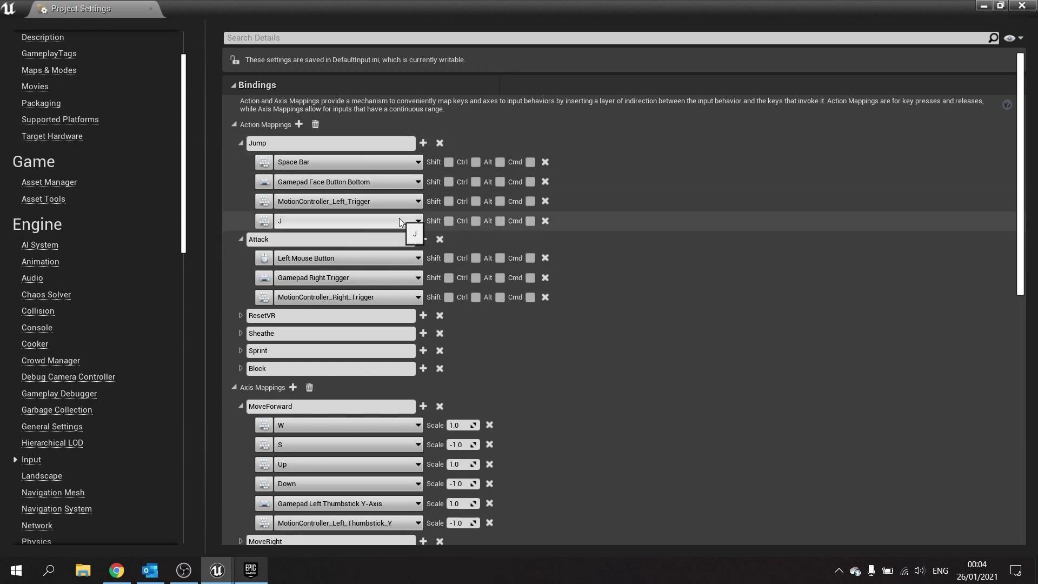
# Scroll down through the Axis Mappings list
pyautogui.scroll(-3, 439, 360)
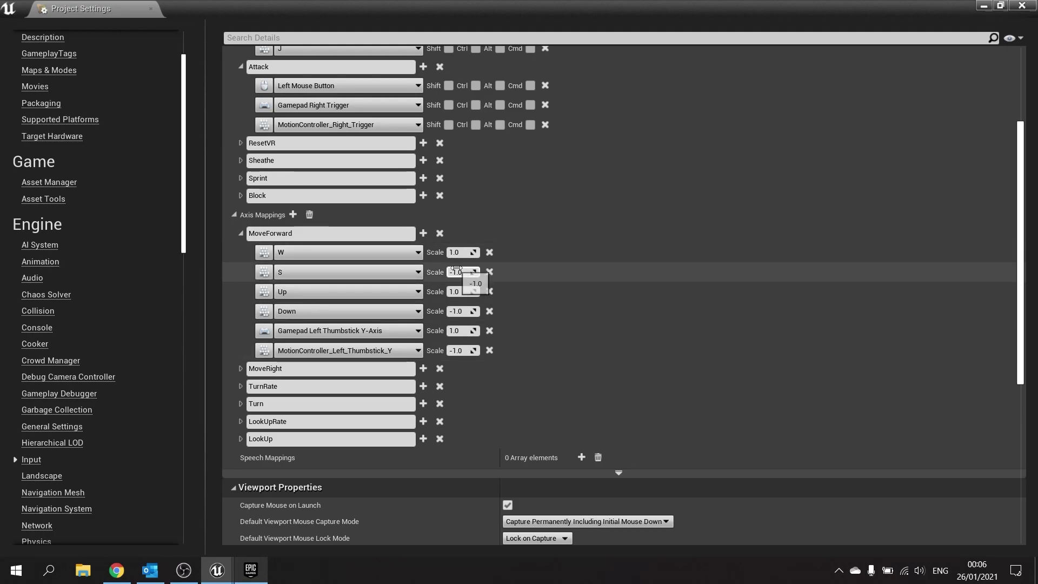
# Close Project Settings and open FirstPersonCharacter's Event Graph at the Stick input group
pyautogui.click(1021, 5)
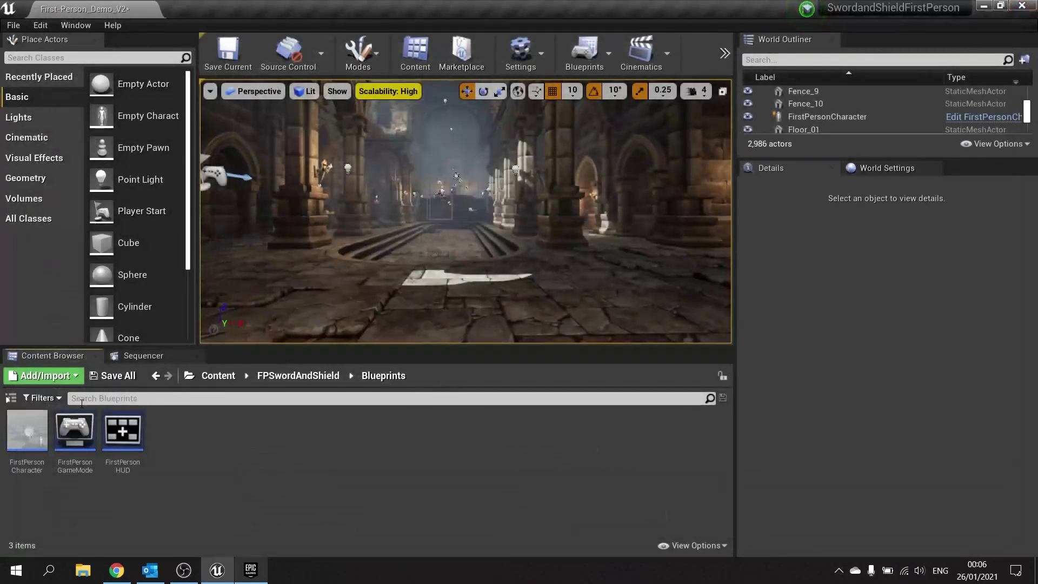
pyautogui.doubleClick(28, 432)
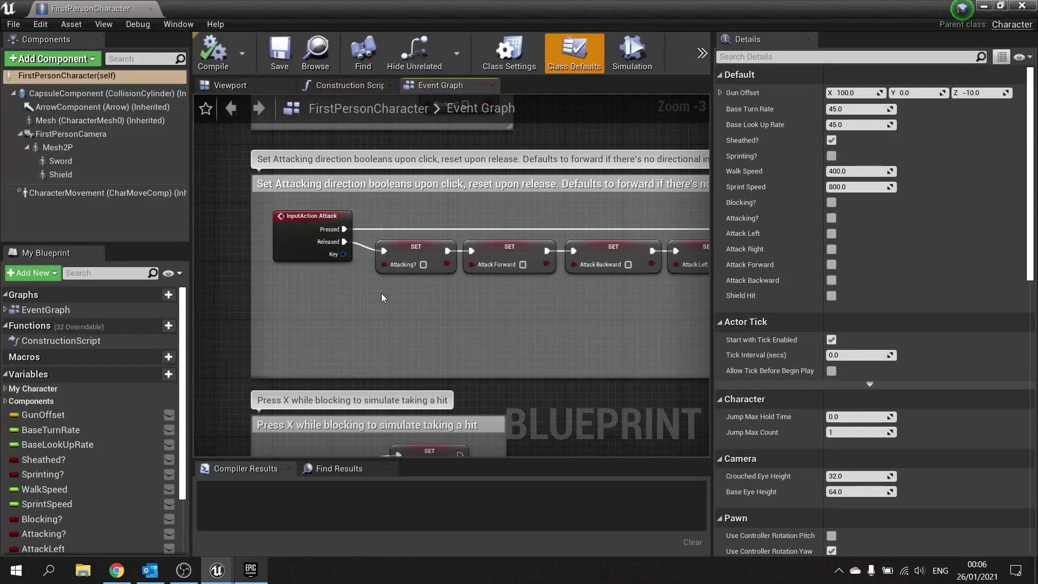
pyautogui.moveTo(381, 293); pyautogui.dragTo(495, 454, button='right')
pyautogui.scroll(-3, 259, 378)
pyautogui.scroll(3, 568, 415)
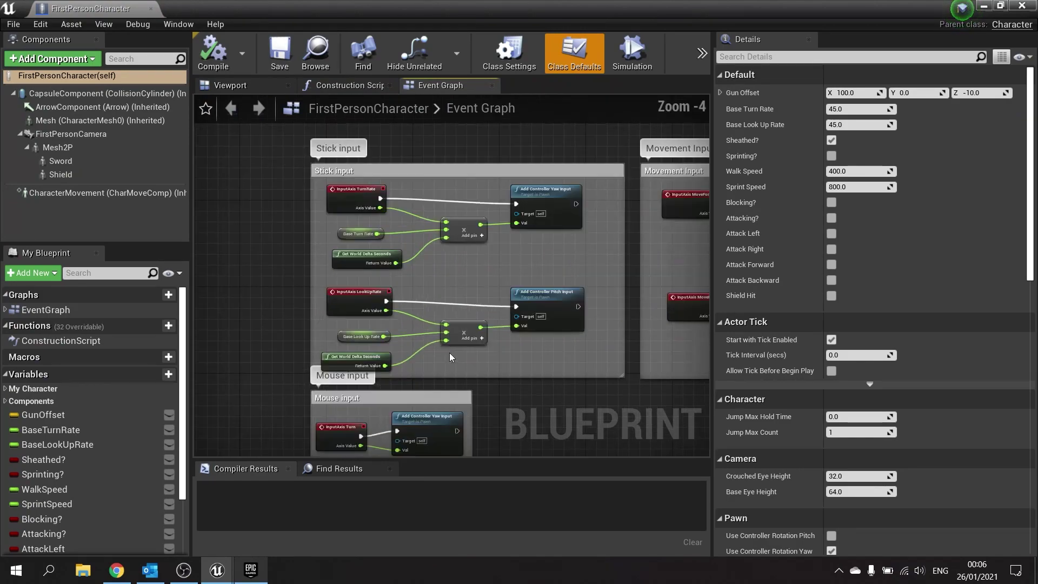
pyautogui.scroll(2, 449, 353)
pyautogui.moveTo(362, 183); pyautogui.dragTo(363, 342, button='right')
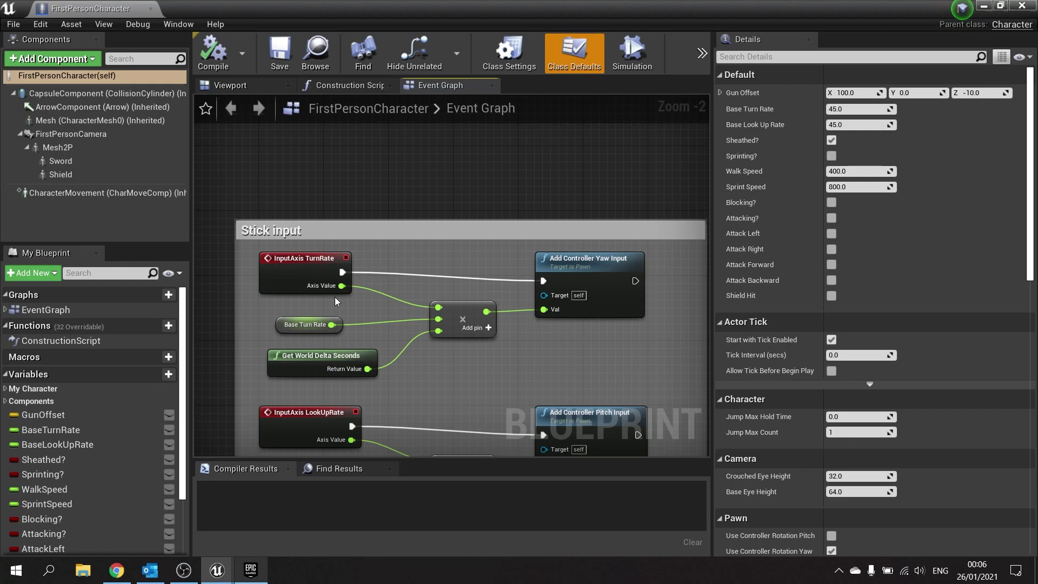
pyautogui.moveTo(601, 161); pyautogui.dragTo(551, 136, button='right')
pyautogui.scroll(-2, 551, 135)
pyautogui.moveTo(389, 416); pyautogui.dragTo(560, 94, button='right')
pyautogui.scroll(2, 581, 198)
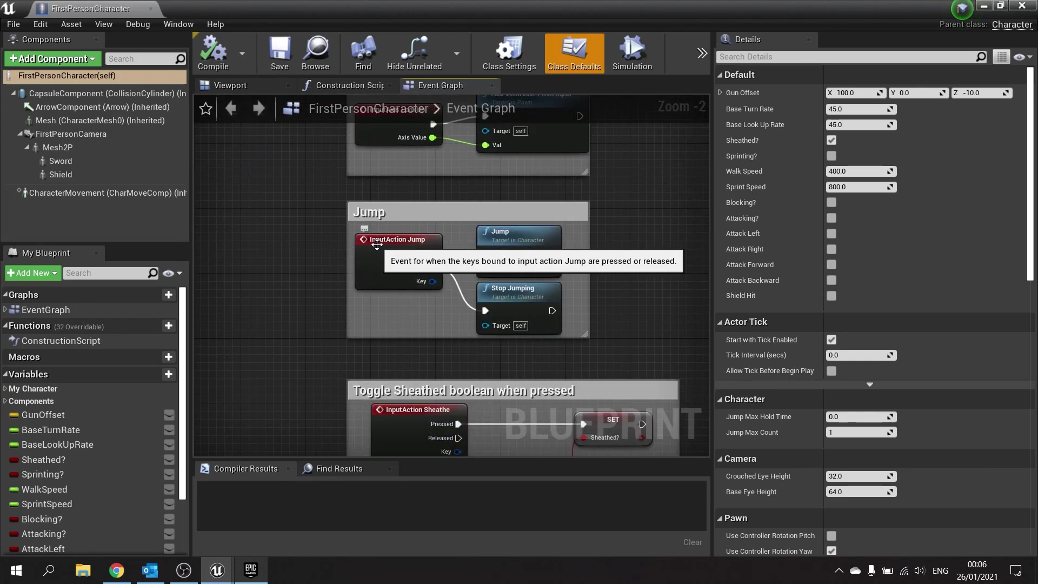
pyautogui.moveTo(377, 244); pyautogui.dragTo(271, 290, button='right')
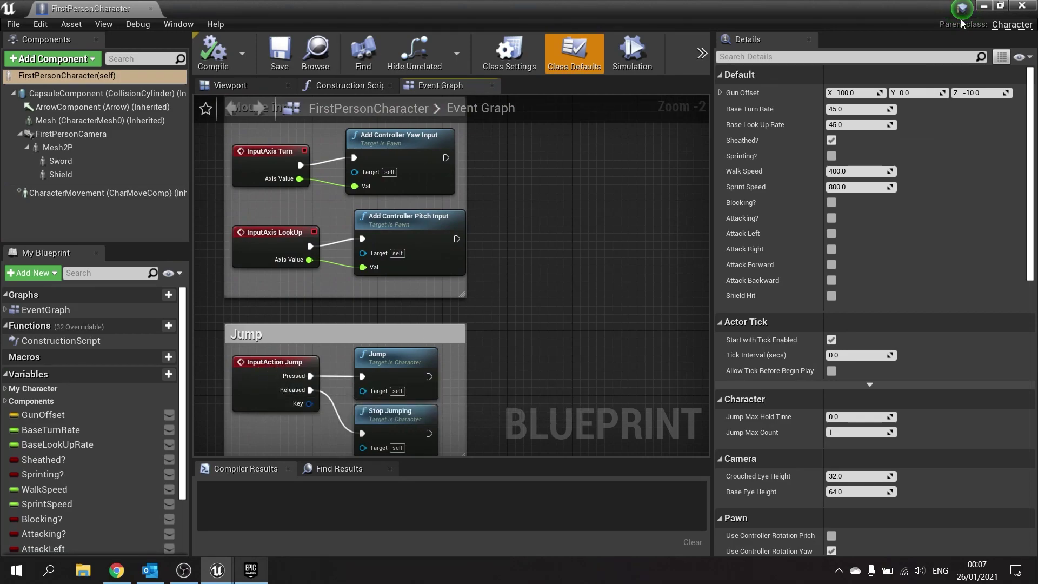
pyautogui.click(984, 6)
pyautogui.click(724, 52)
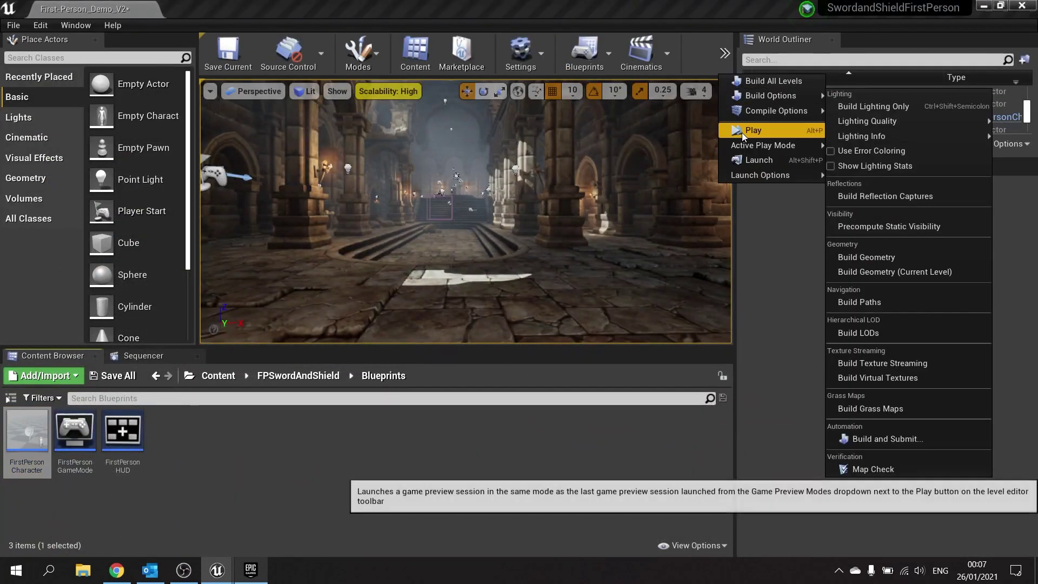
pyautogui.click(537, 190)
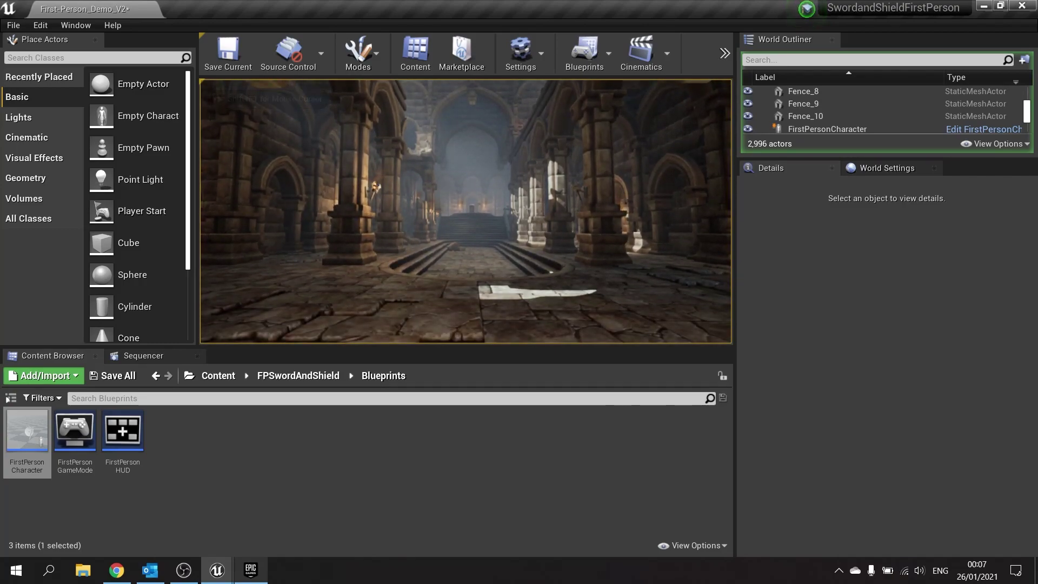
pyautogui.press('Escape')
# Reopen FirstPersonCharacter and place a Get TurnRate axis value node above Stick input
pyautogui.doubleClick(27, 433)
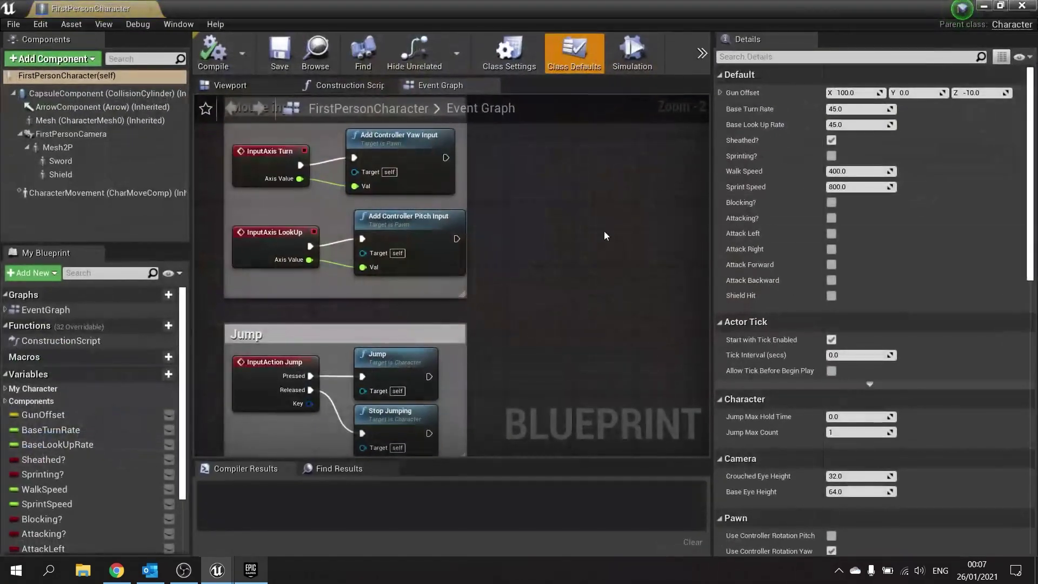
pyautogui.moveTo(543, 171); pyautogui.dragTo(519, 338, button='right')
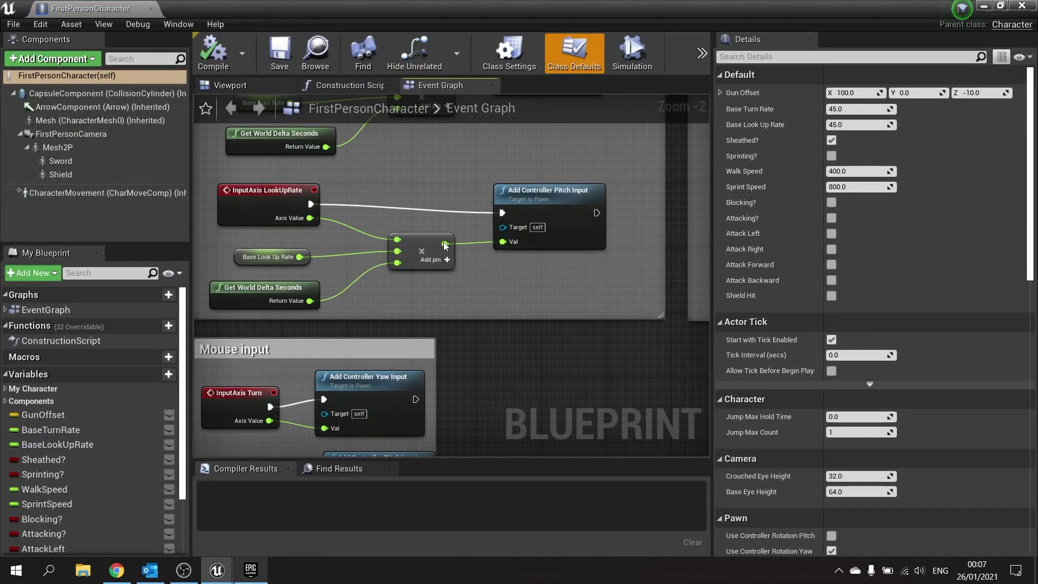
pyautogui.moveTo(444, 246); pyautogui.dragTo(432, 322, button='right')
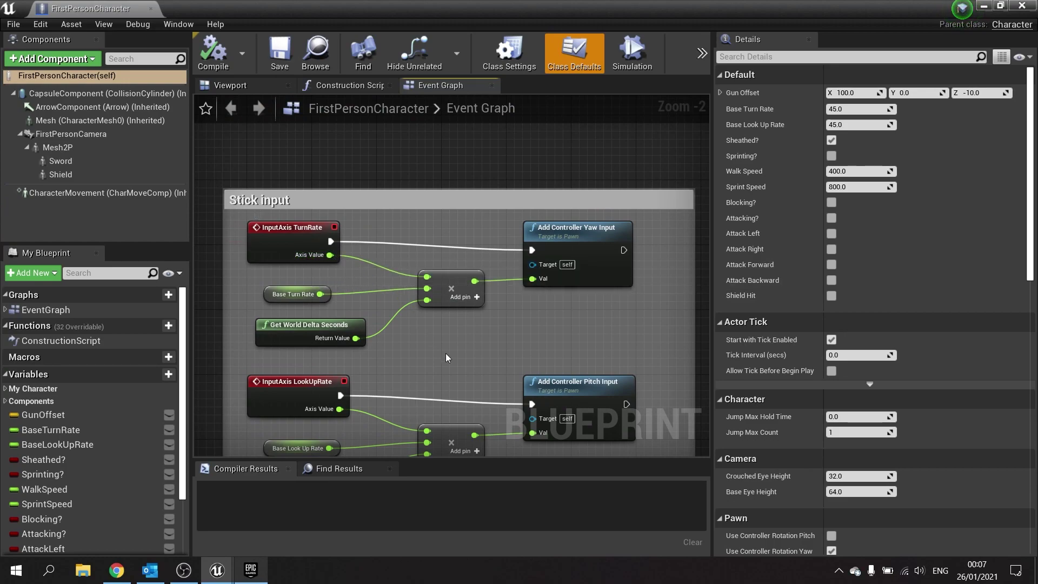
pyautogui.rightClick(399, 146)
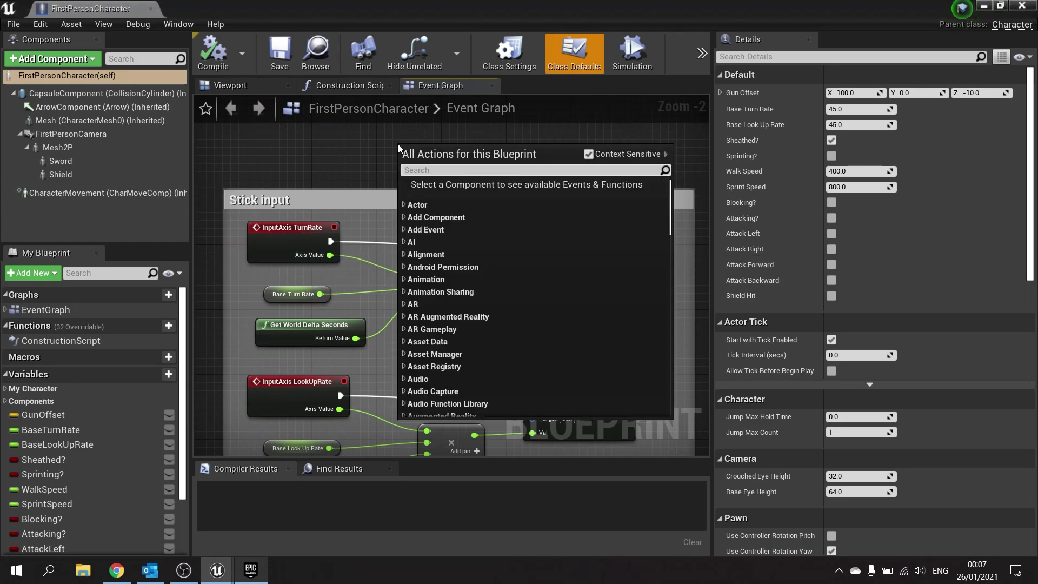
pyautogui.write('turnrate')
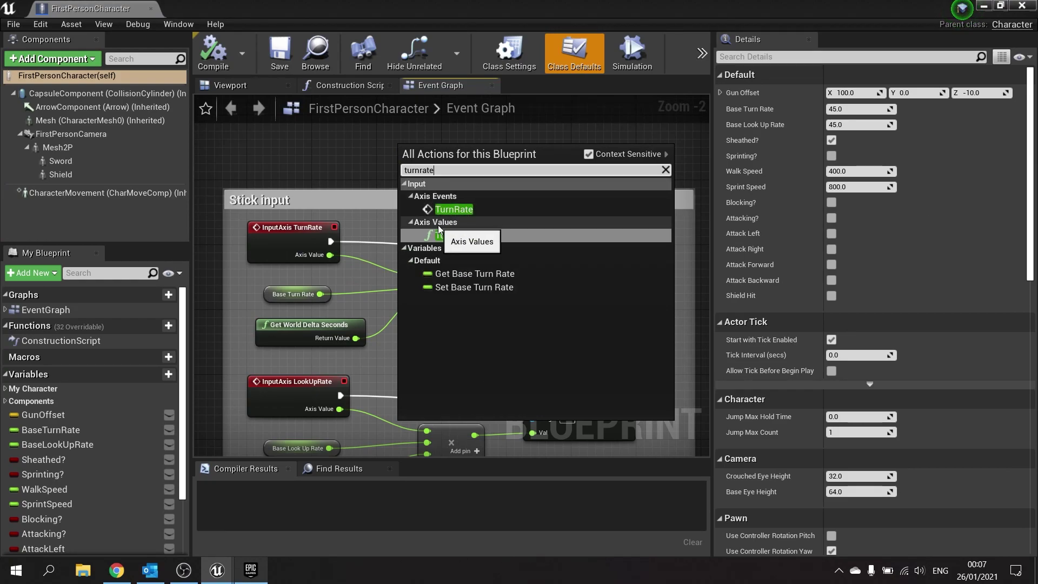
pyautogui.click(457, 237)
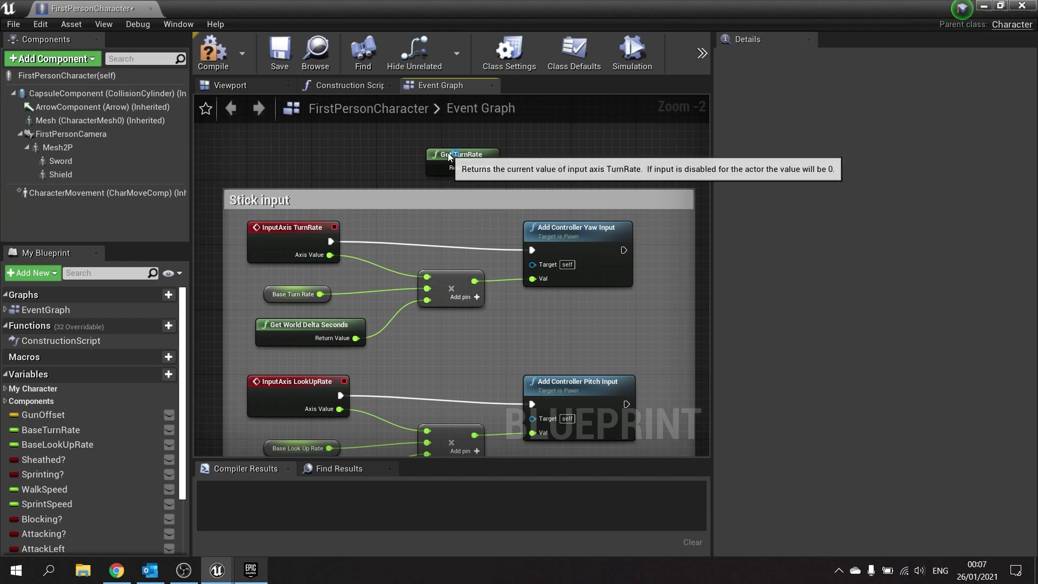
# Replace Get TurnRate with a Print String after InputAxis TurnRate and compile
pyautogui.press('Delete')
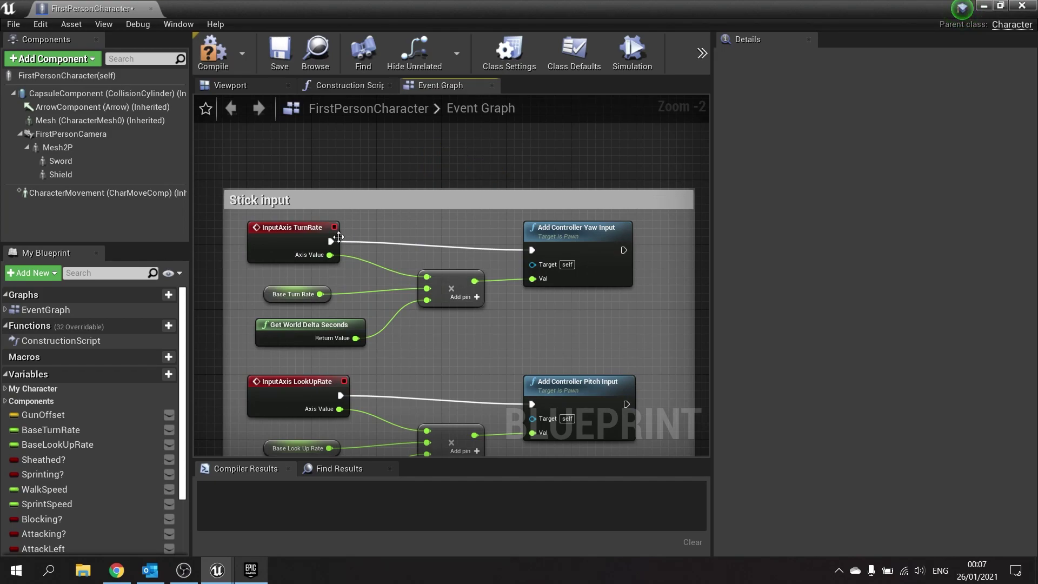
pyautogui.moveTo(331, 241); pyautogui.dragTo(383, 222)
pyautogui.write('pri')
pyautogui.press('Return')
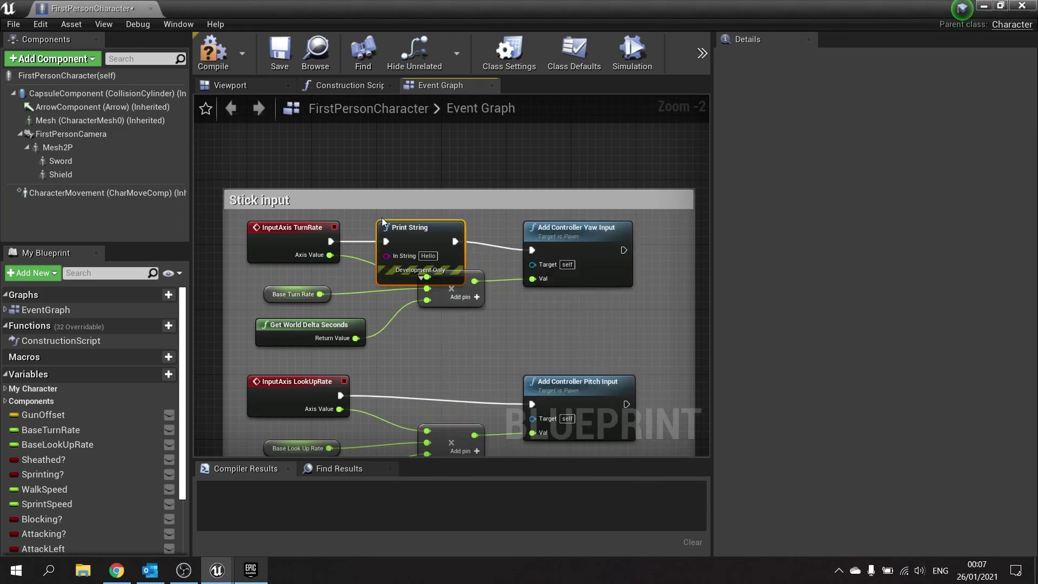
pyautogui.click(213, 53)
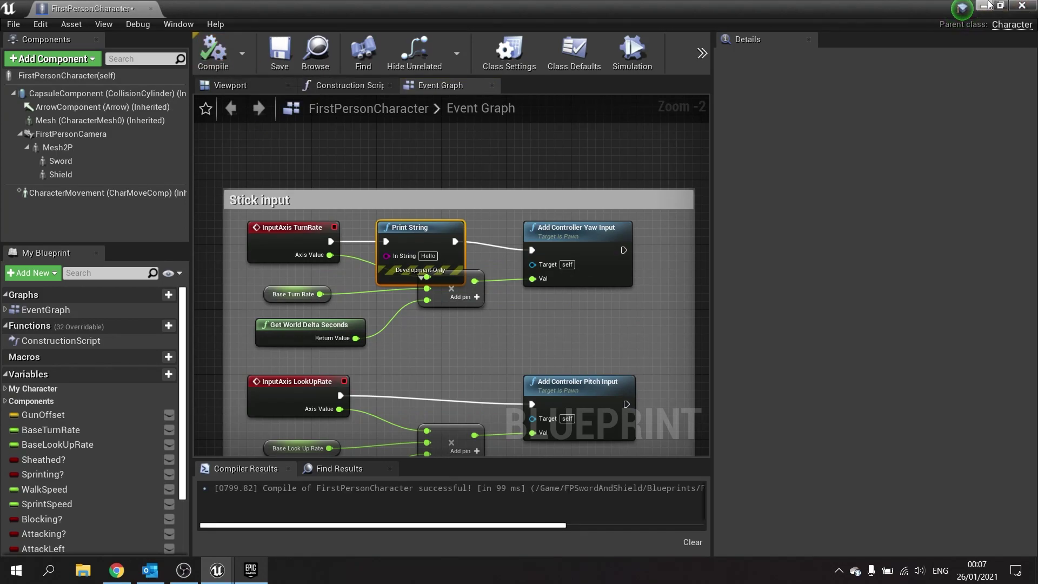
# Play the level to test the TurnRate Print String output
pyautogui.click(984, 6)
pyautogui.click(725, 52)
pyautogui.click(784, 123)
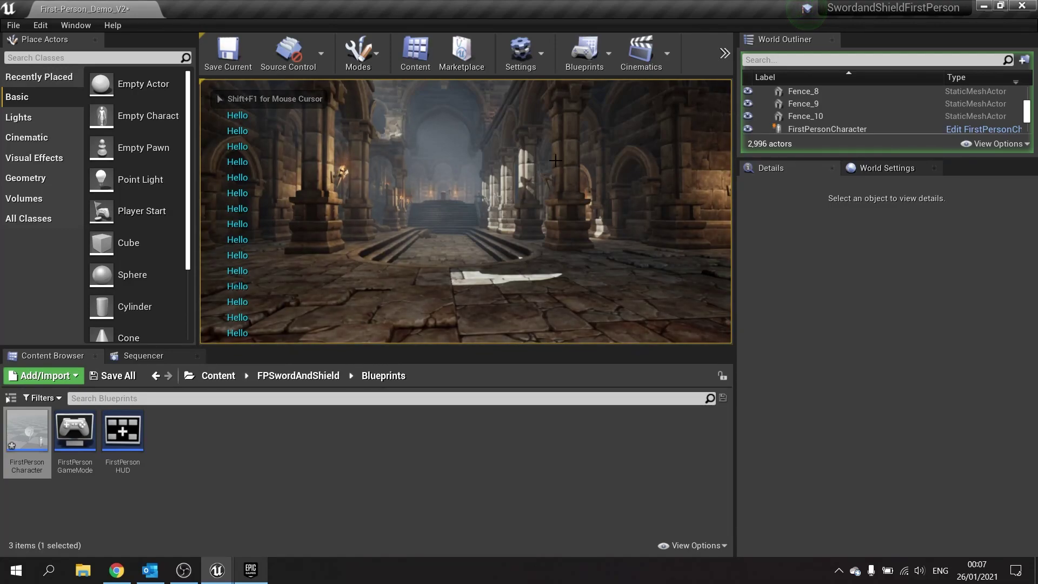
pyautogui.hotkey('shift', 'F1')
# In FirstPersonCharacter, attach a Print String node to the Jump event's output and compile
pyautogui.doubleClick(27, 433)
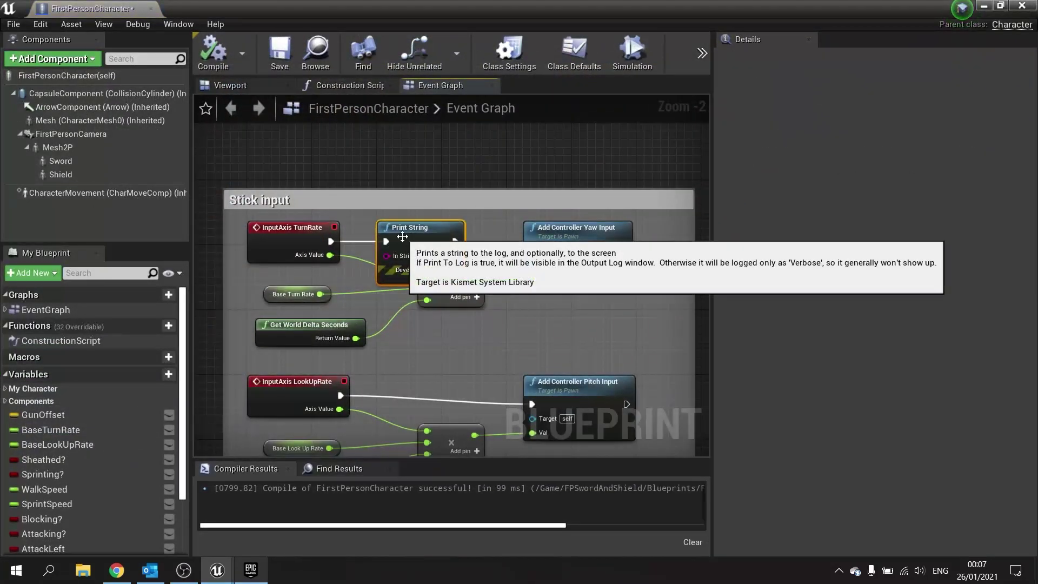
pyautogui.moveTo(372, 392); pyautogui.dragTo(429, 33, button='right')
pyautogui.moveTo(439, 253); pyautogui.dragTo(527, 253)
pyautogui.write('print')
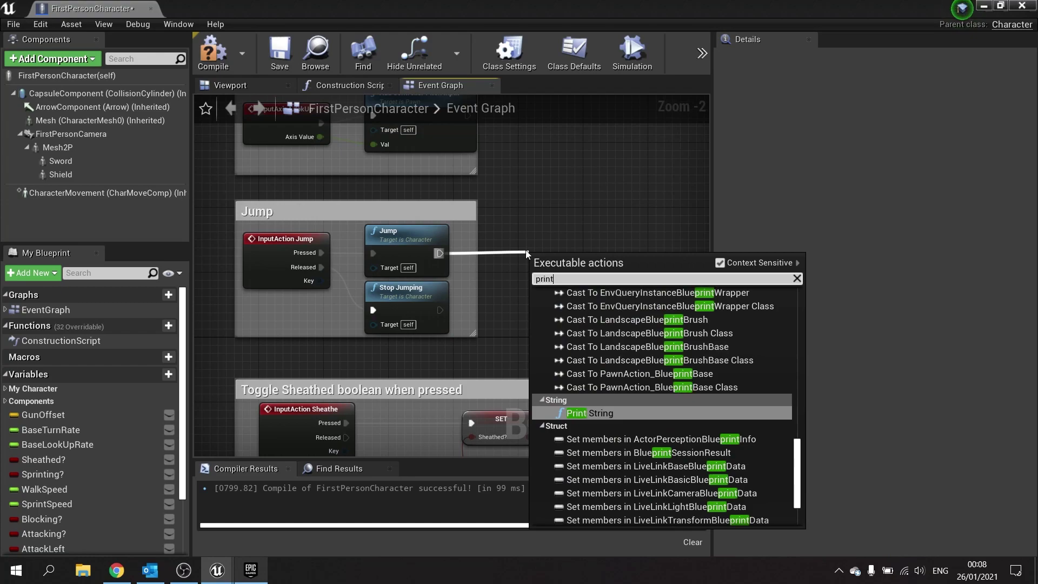
pyautogui.press('Return')
pyautogui.click(213, 51)
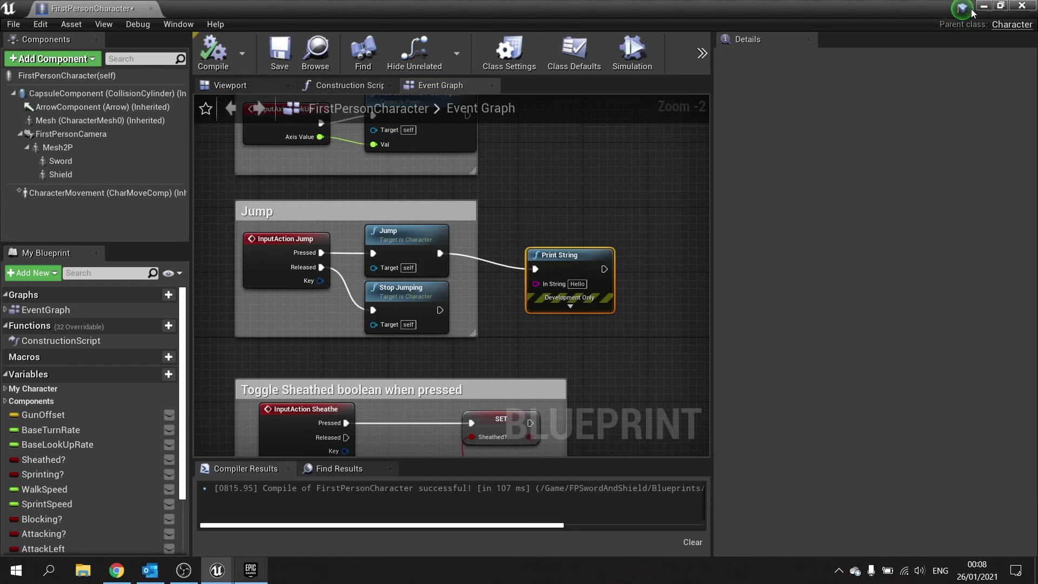
# Play the level and jump with Space to check that Hello is printed
pyautogui.hotkey('alt', 'Tab')
pyautogui.click(724, 52)
pyautogui.click(756, 146)
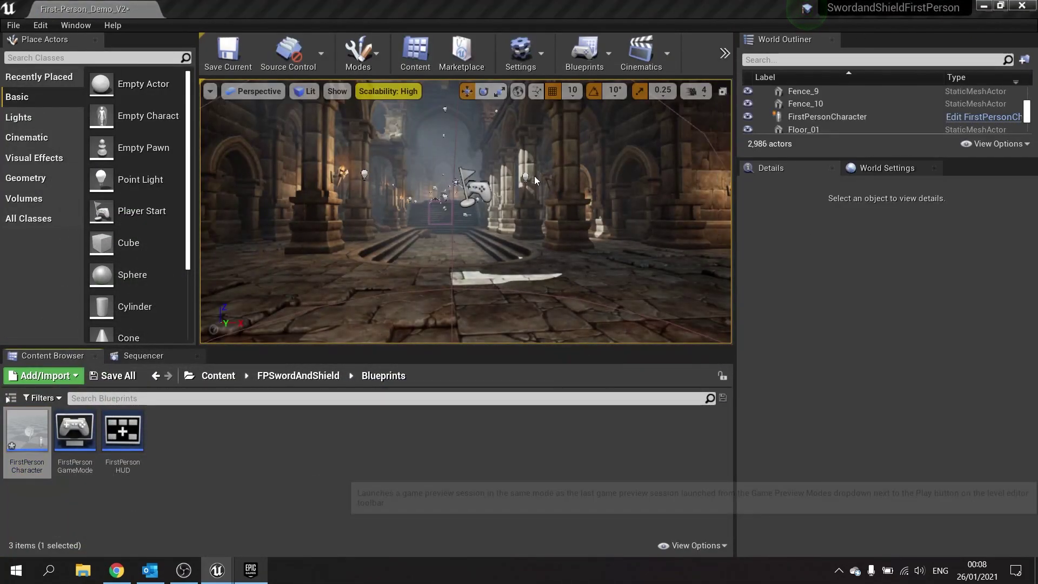
pyautogui.press('space')
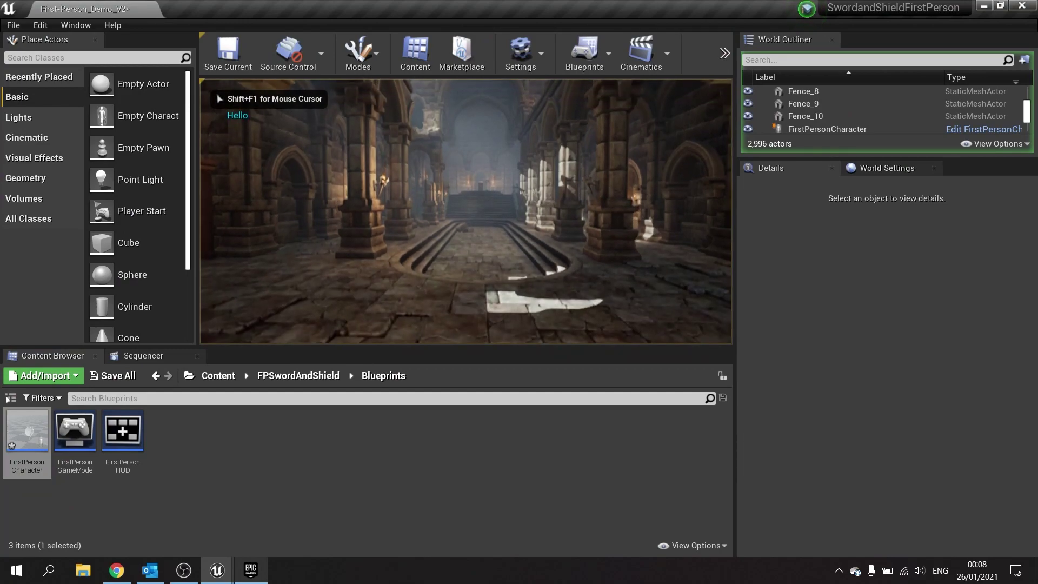